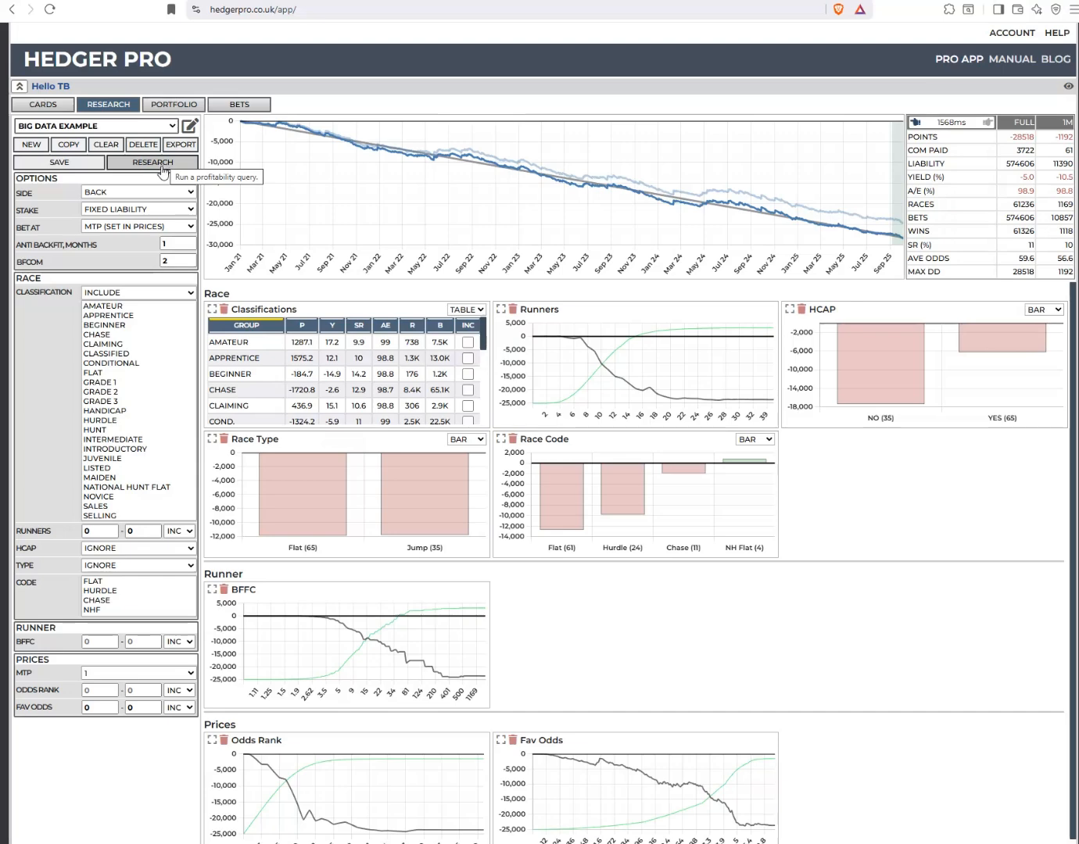
# Run the profitability research on the current query and set the upper limit of the Runners range to 10
pyautogui.click(166, 167)
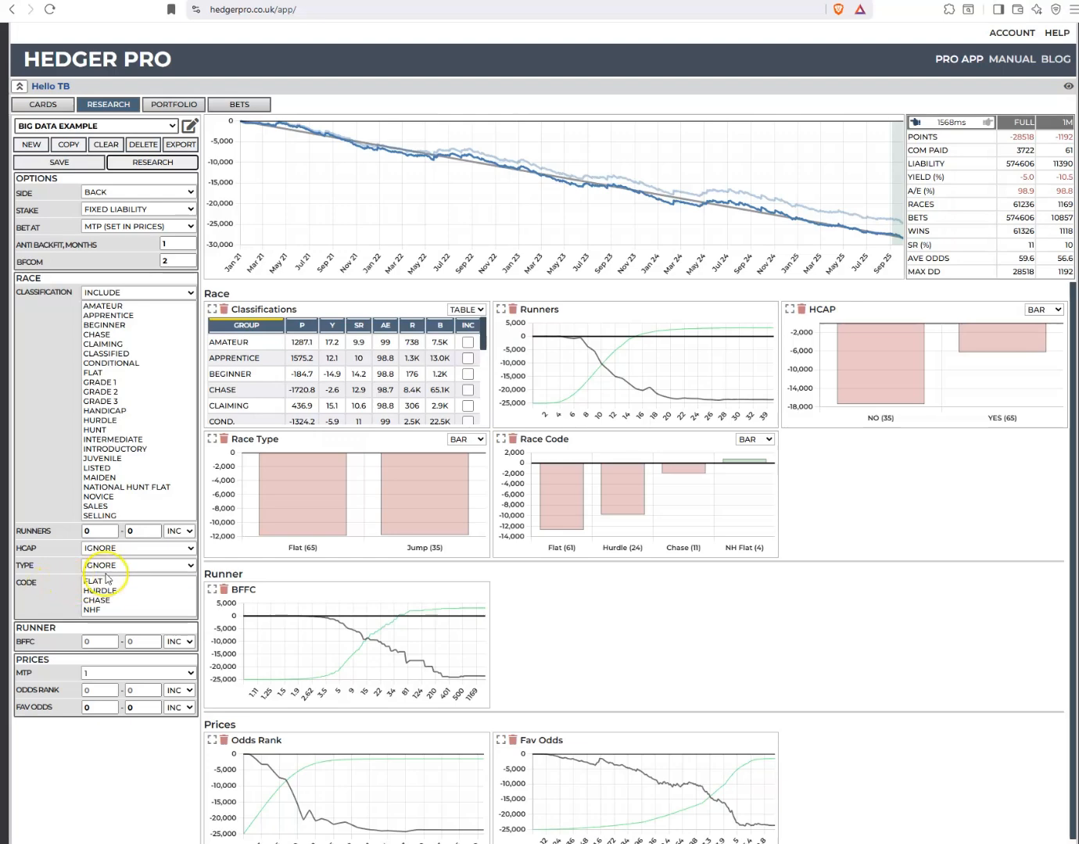
pyautogui.click(156, 529)
pyautogui.click(156, 528)
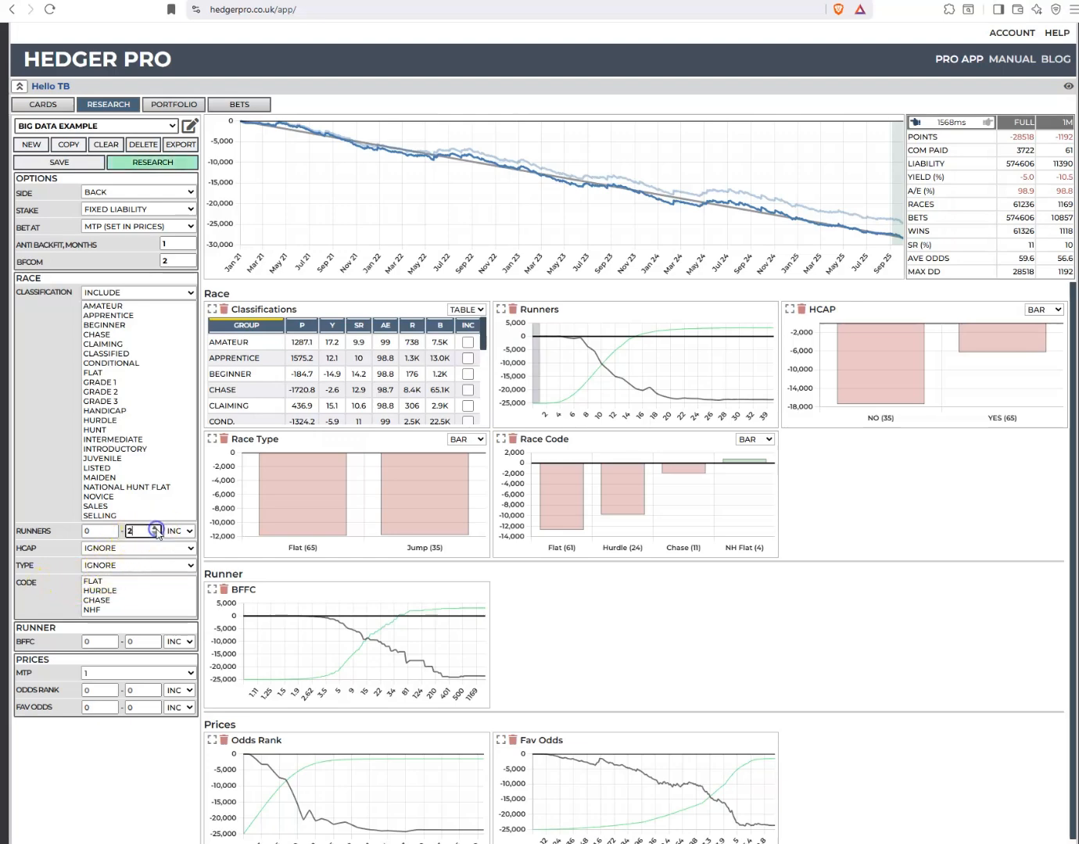
pyautogui.click(156, 528)
pyautogui.click(156, 529)
pyautogui.click(157, 528)
pyautogui.click(157, 528)
pyautogui.click(156, 529)
pyautogui.click(157, 528)
pyautogui.click(156, 528)
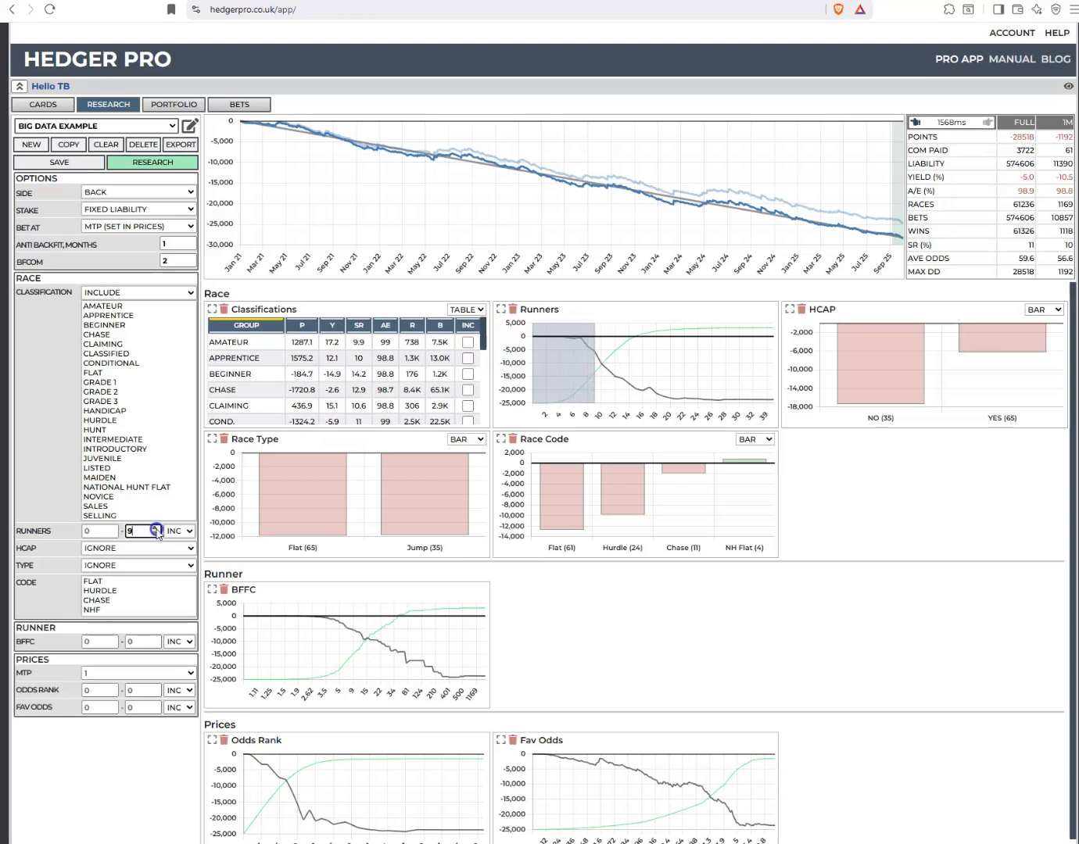
pyautogui.click(156, 529)
# Set the lower limit of the Runners range to 10 and rerun the research
pyautogui.click(112, 528)
pyautogui.click(112, 528)
pyautogui.click(111, 528)
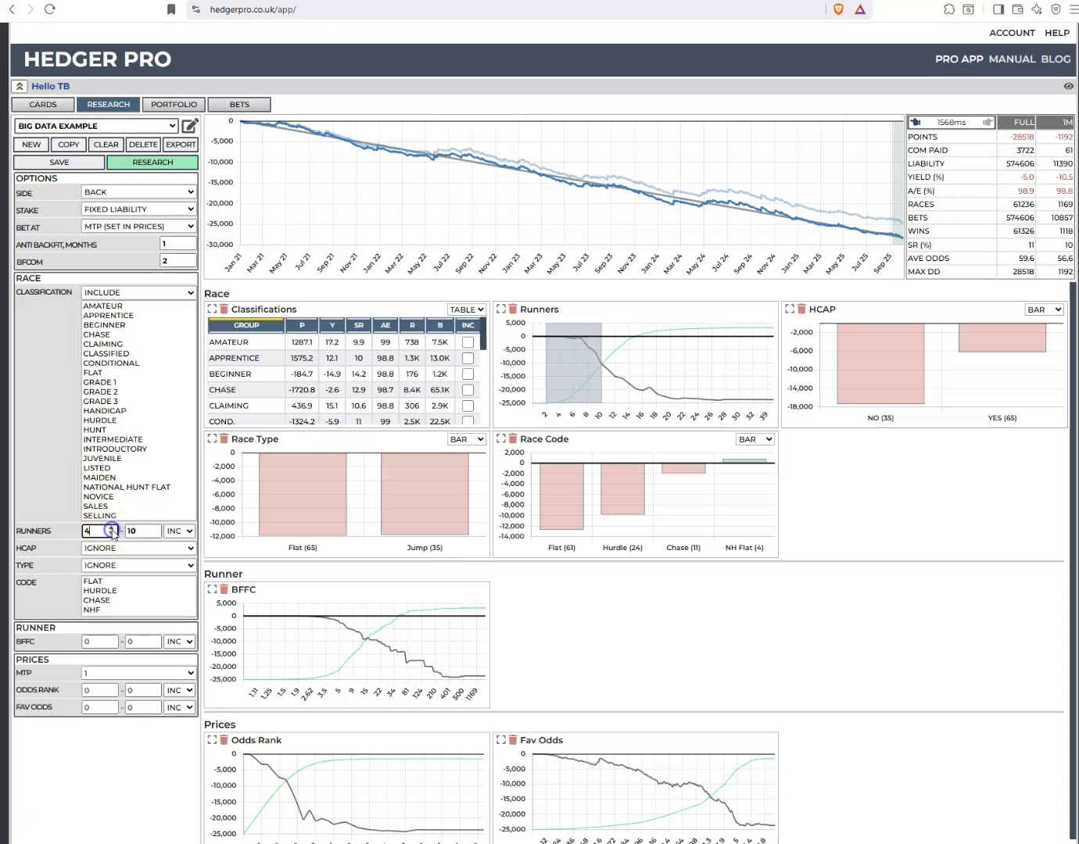
pyautogui.click(112, 529)
pyautogui.click(112, 528)
pyautogui.click(112, 529)
pyautogui.click(112, 529)
pyautogui.click(112, 528)
pyautogui.click(113, 529)
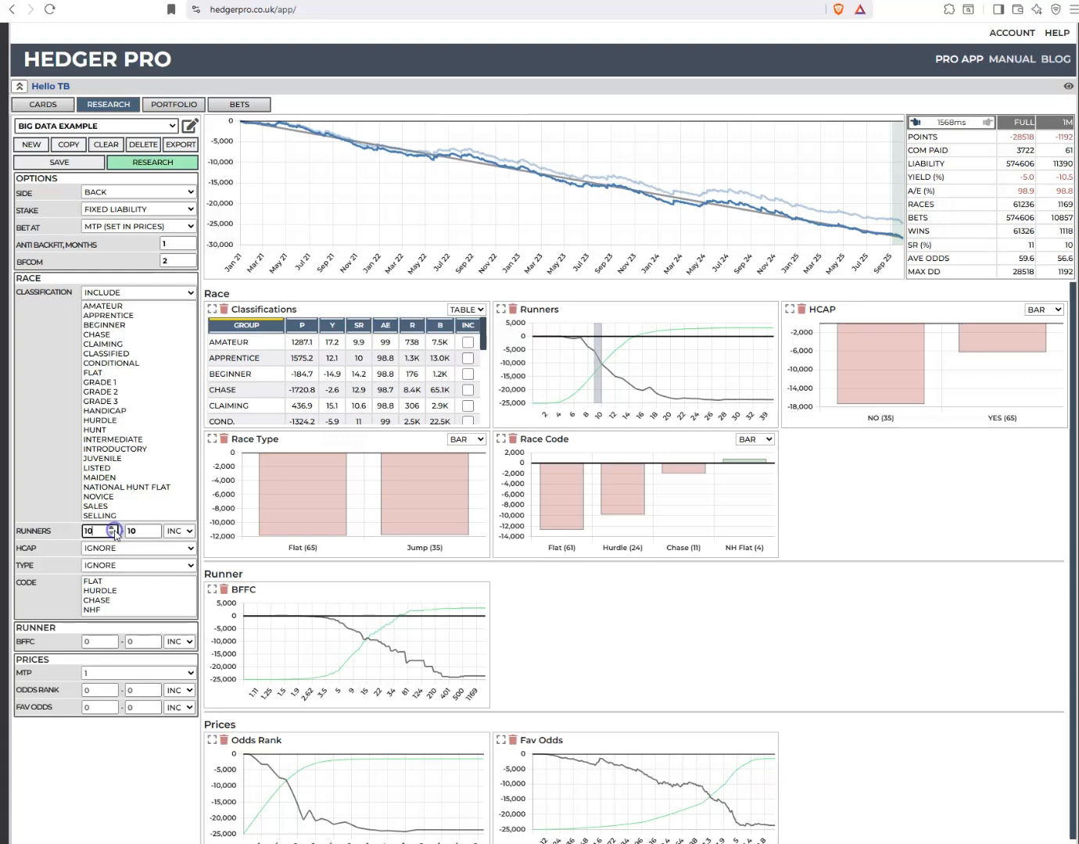
pyautogui.click(112, 528)
pyautogui.click(139, 173)
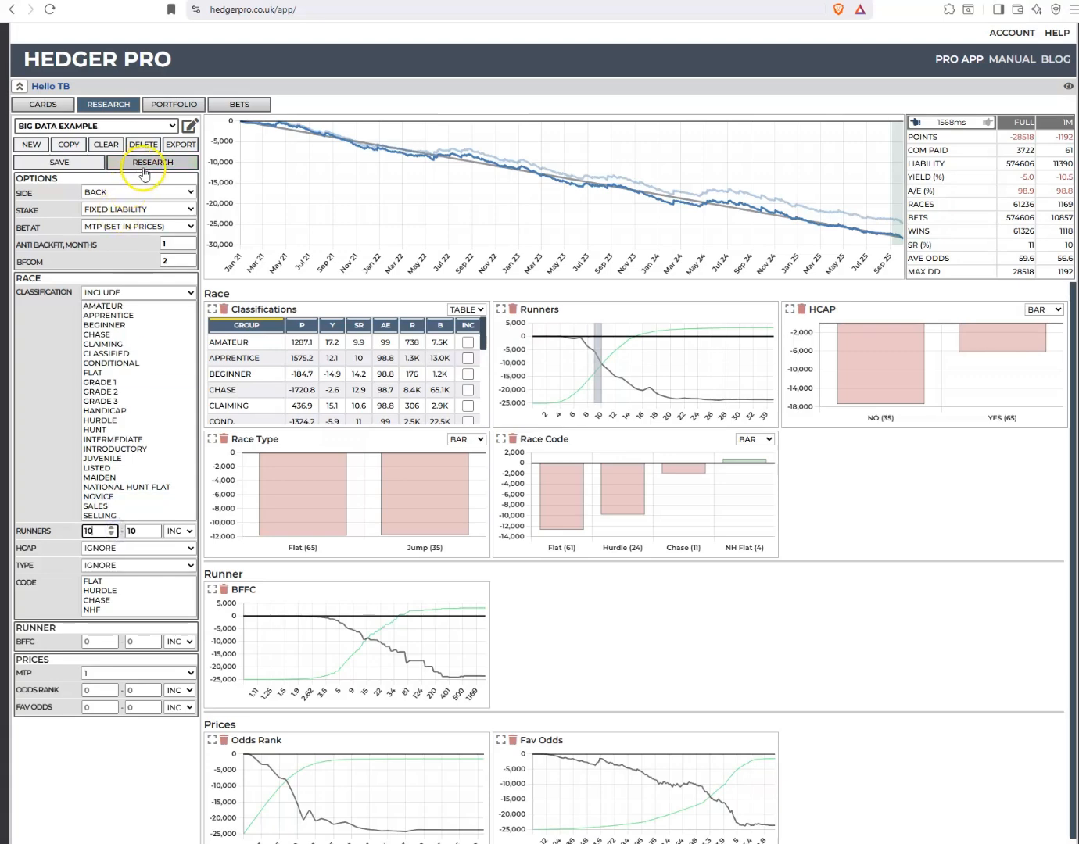
pyautogui.click(145, 167)
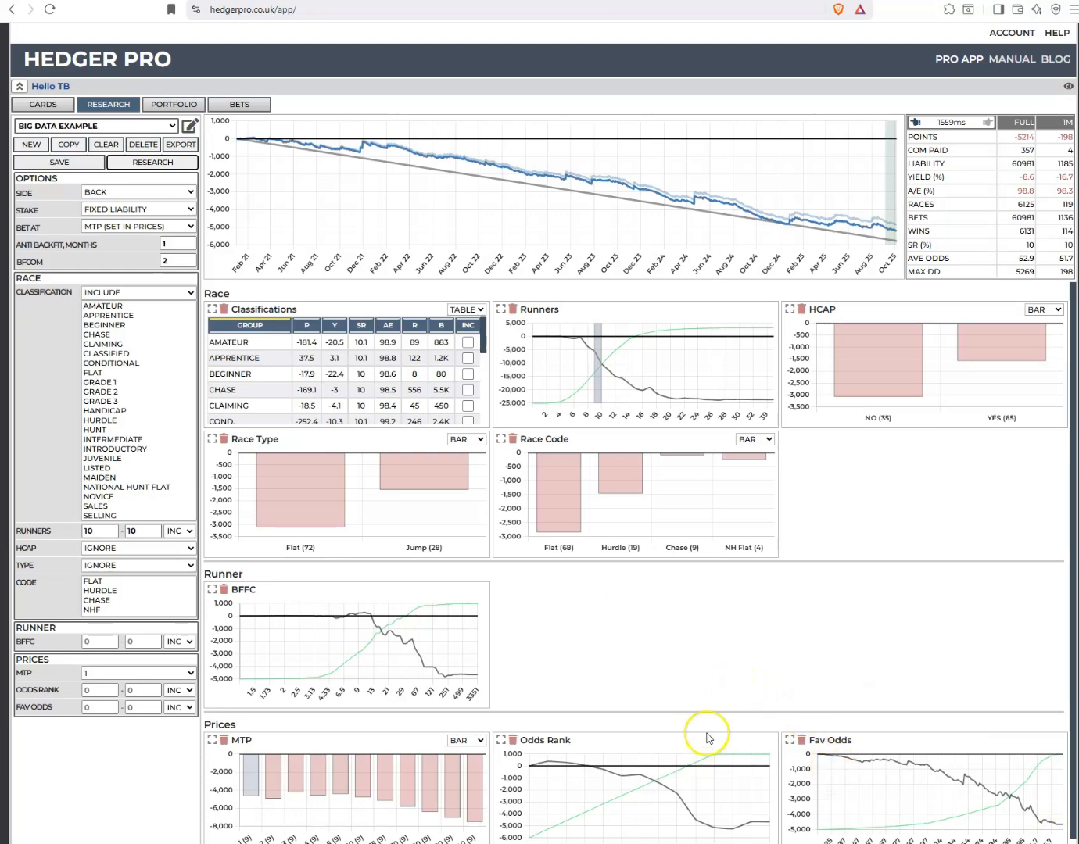
# Restrict the favourite odds to the range 1.6 to 3.3 and rerun the research
pyautogui.scroll(-1, 728, 687)
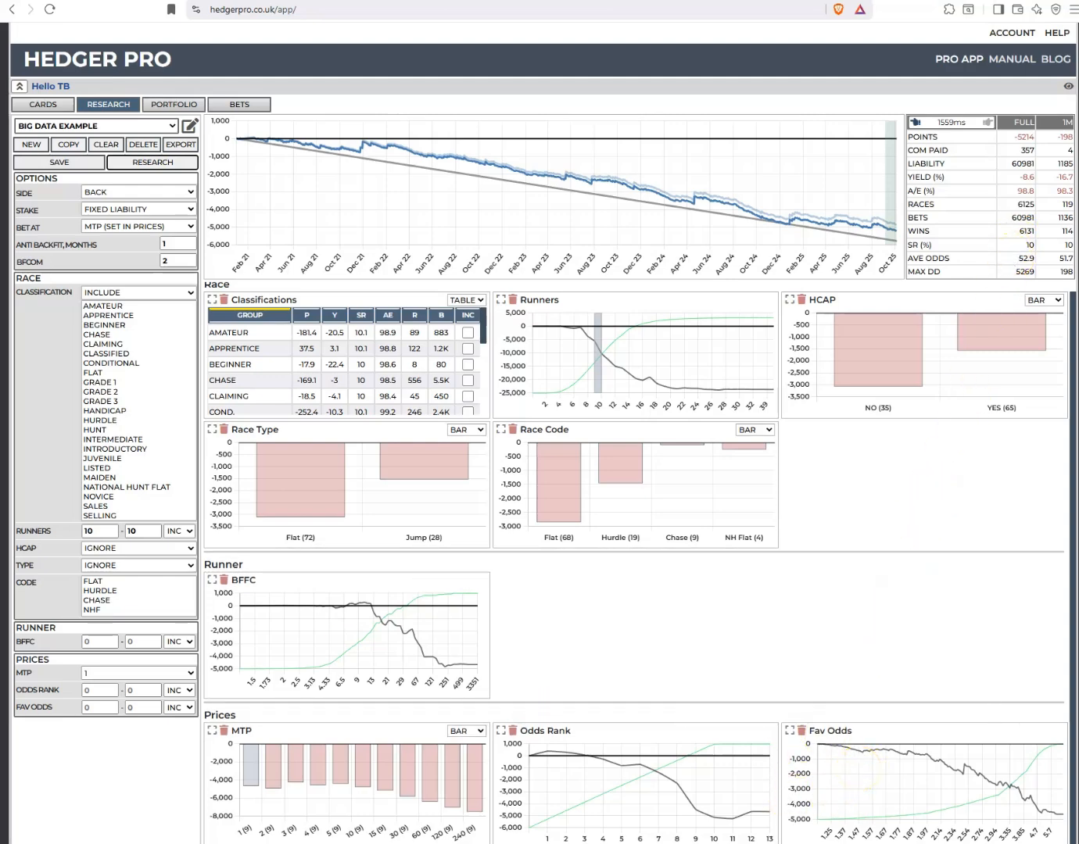
pyautogui.doubleClick(133, 707)
pyautogui.write('3')
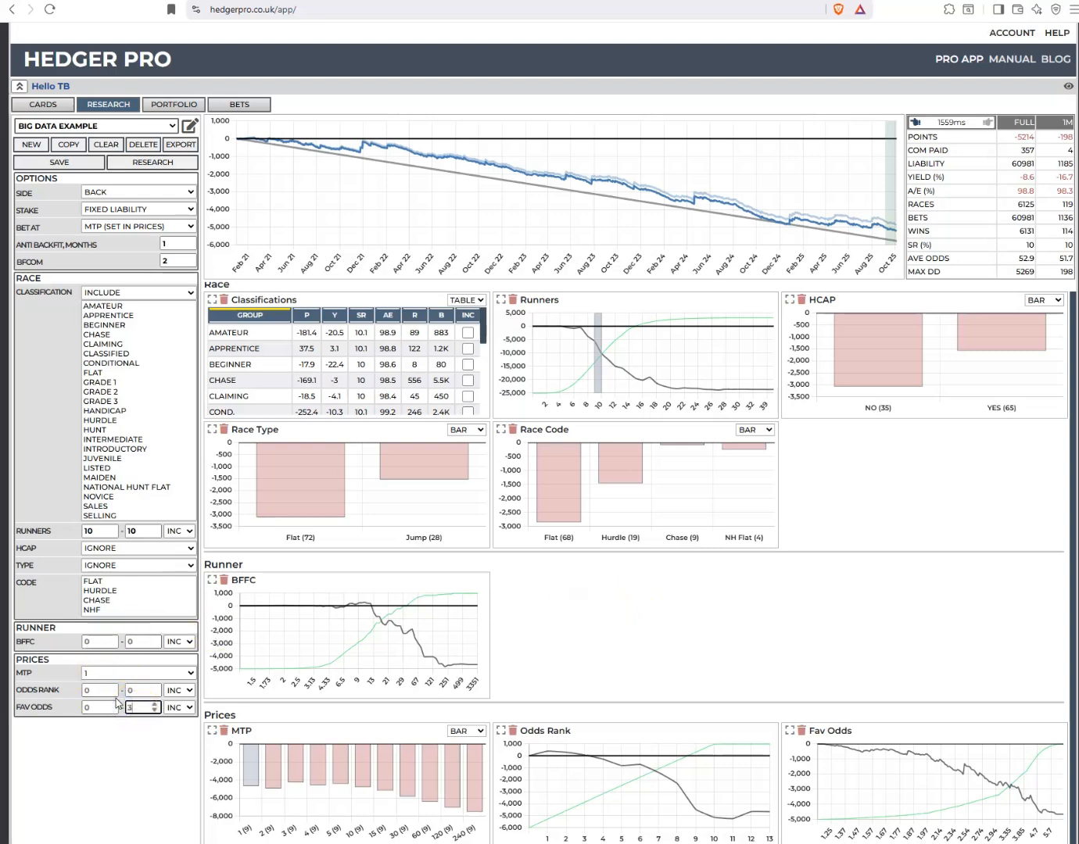
pyautogui.write('.3')
pyautogui.click(90, 708)
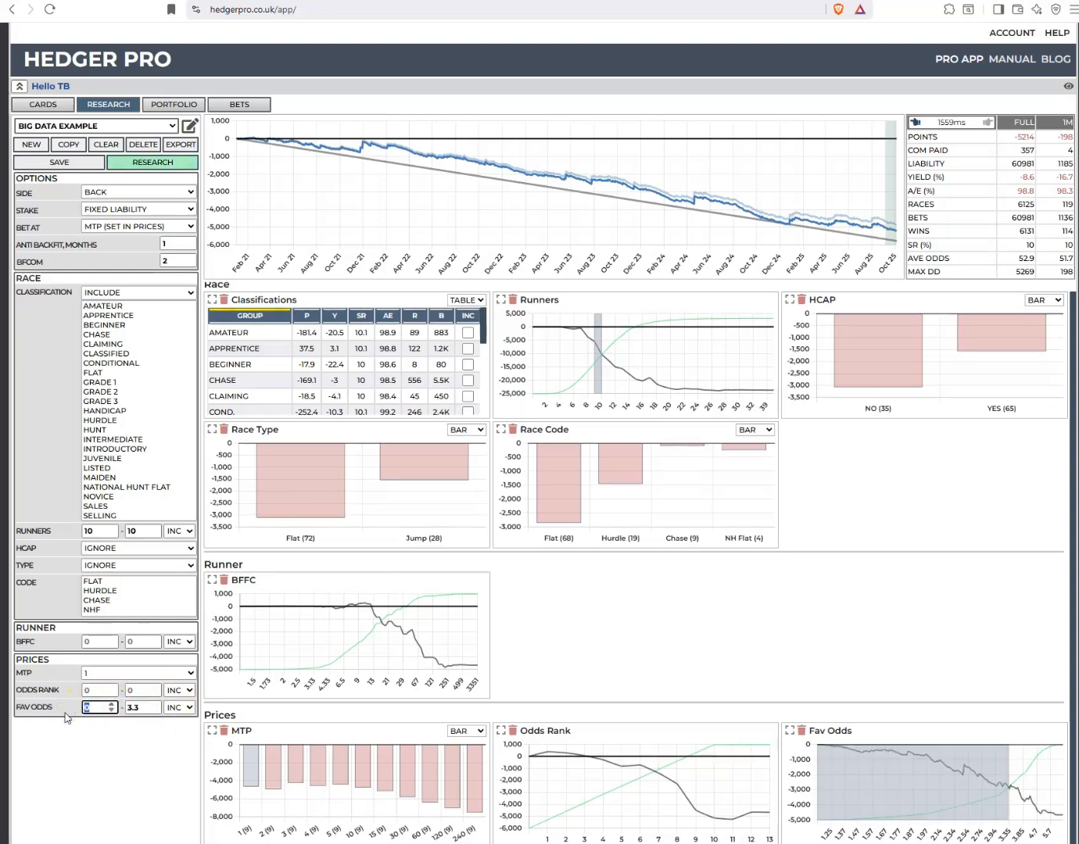
pyautogui.write('1.6')
pyautogui.click(129, 711)
pyautogui.click(124, 163)
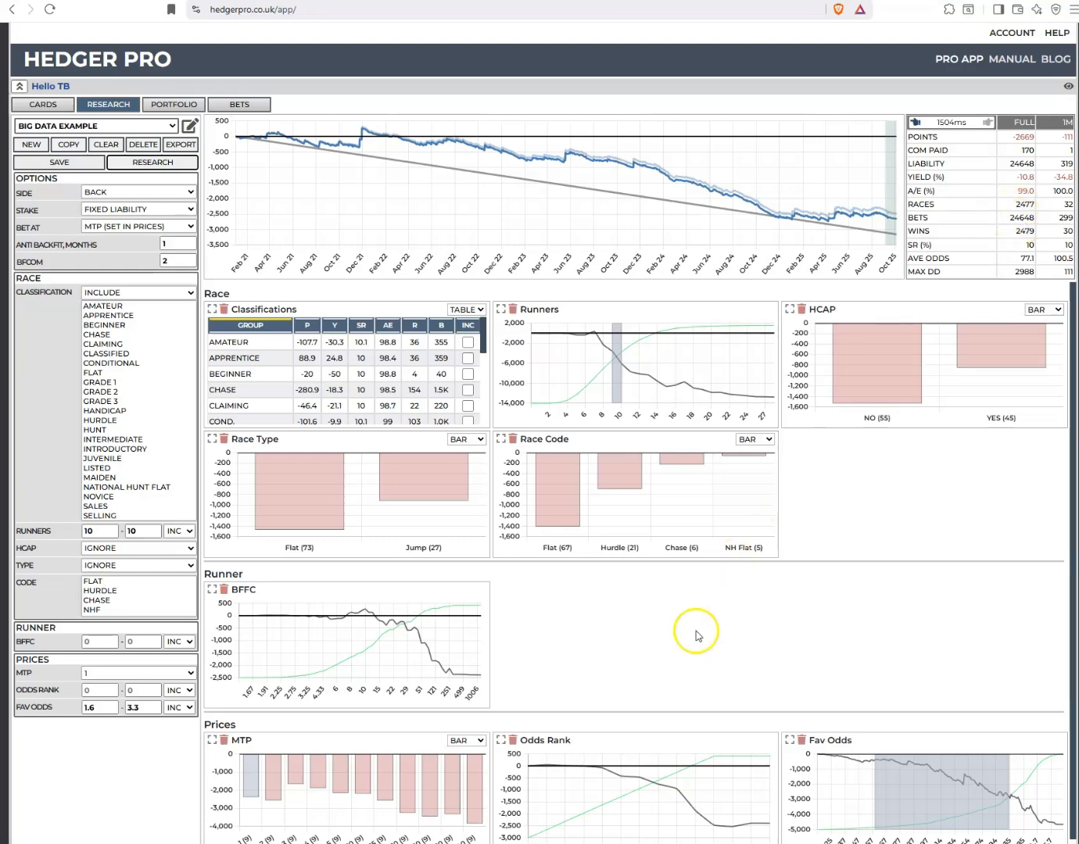
# Restrict the odds rank to the range 5 to 6 and rerun the research
pyautogui.scroll(-1, 677, 729)
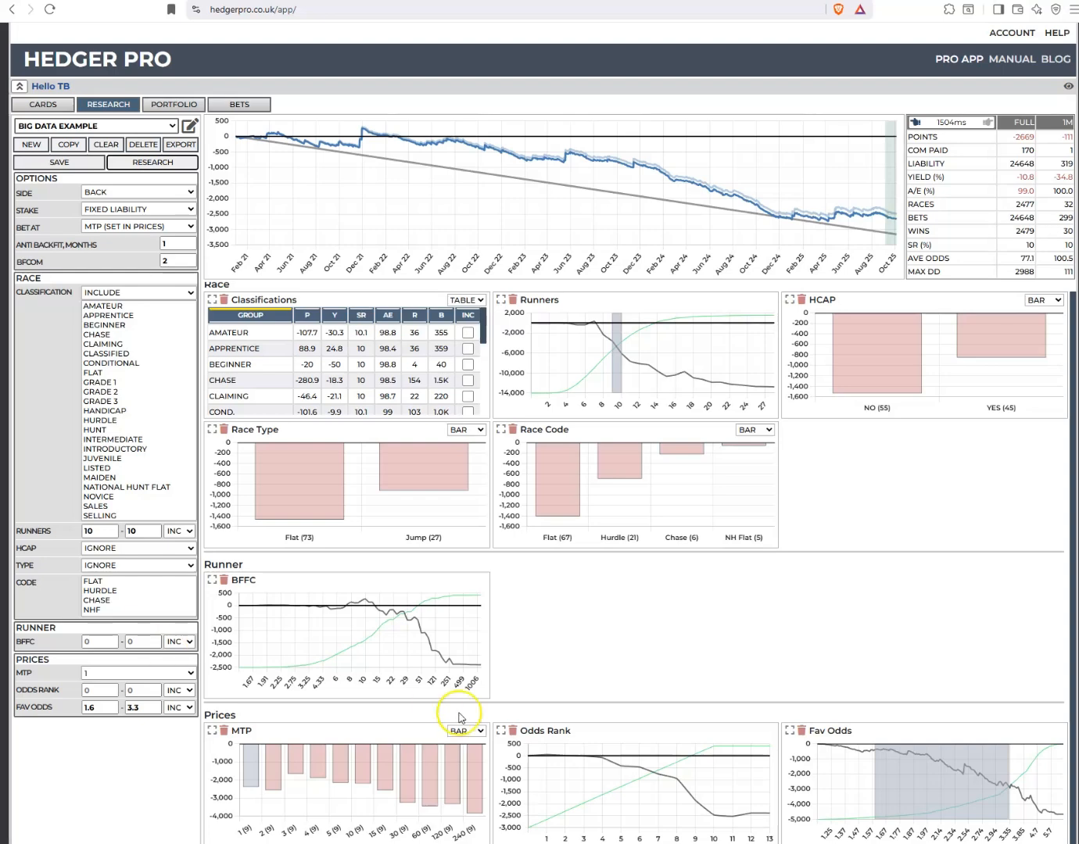
pyautogui.click(156, 687)
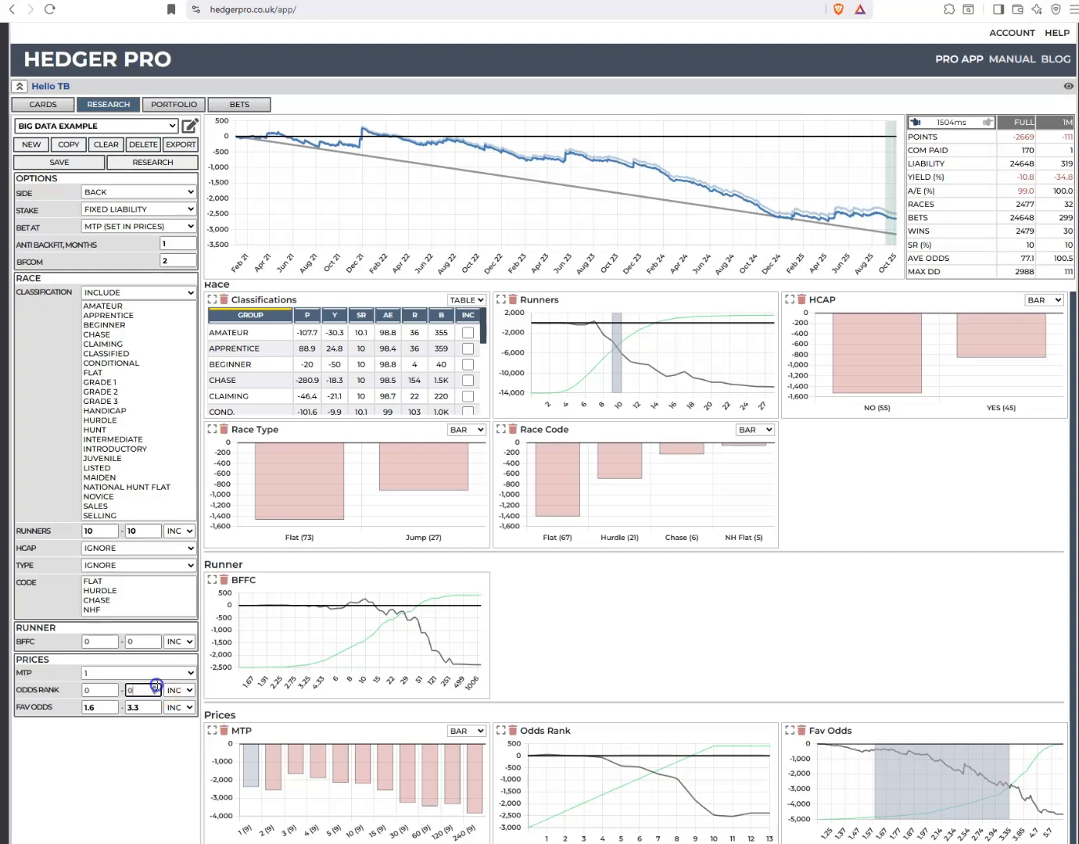
pyautogui.click(157, 686)
pyautogui.click(155, 686)
pyautogui.click(155, 686)
pyautogui.click(155, 686)
pyautogui.click(156, 686)
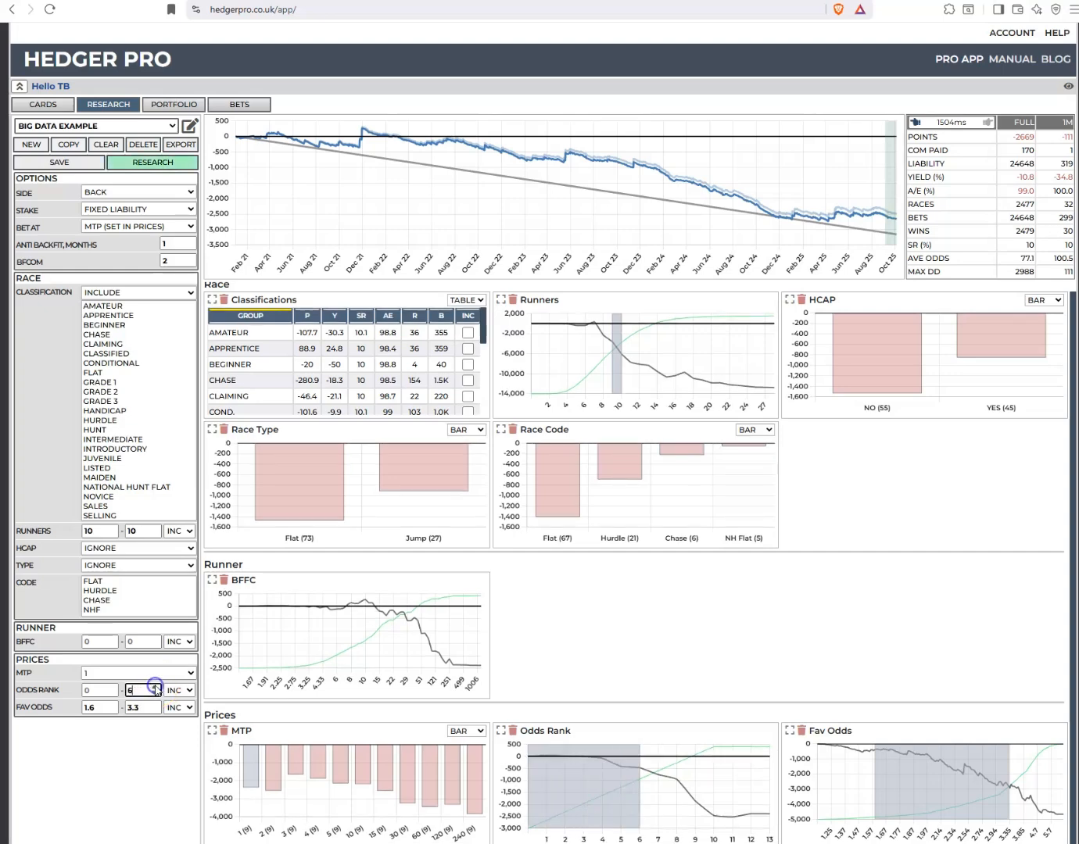
pyautogui.click(113, 686)
pyautogui.click(112, 688)
pyautogui.click(112, 687)
pyautogui.click(112, 687)
pyautogui.click(112, 688)
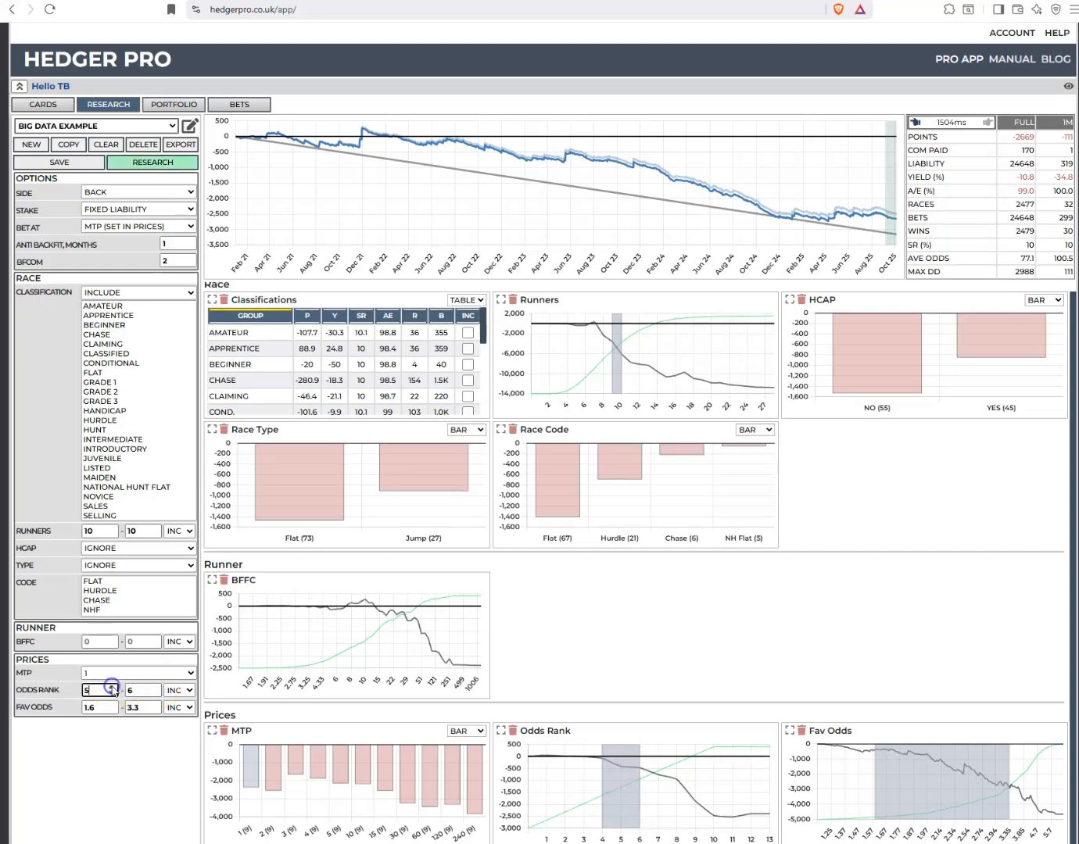
pyautogui.click(163, 163)
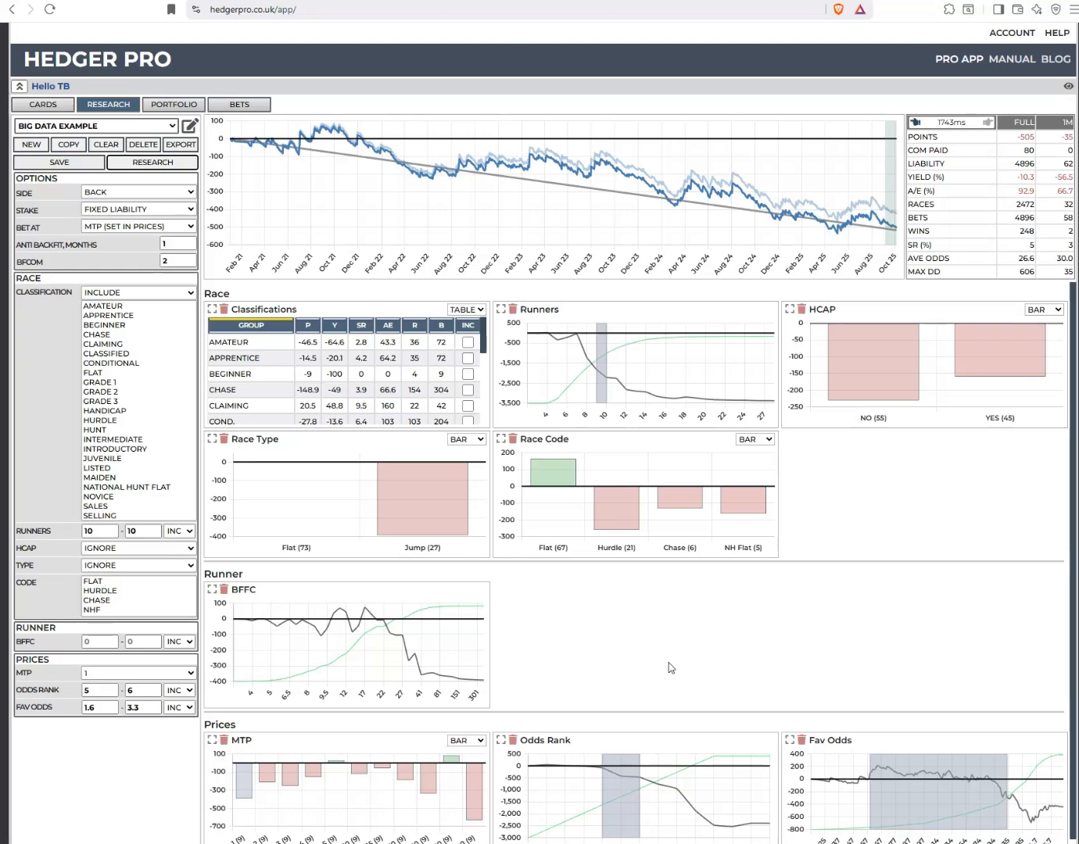
# Filter to race code Flat, show Race Type as a table, include only its Flat group, and rerun the research
pyautogui.click(554, 464)
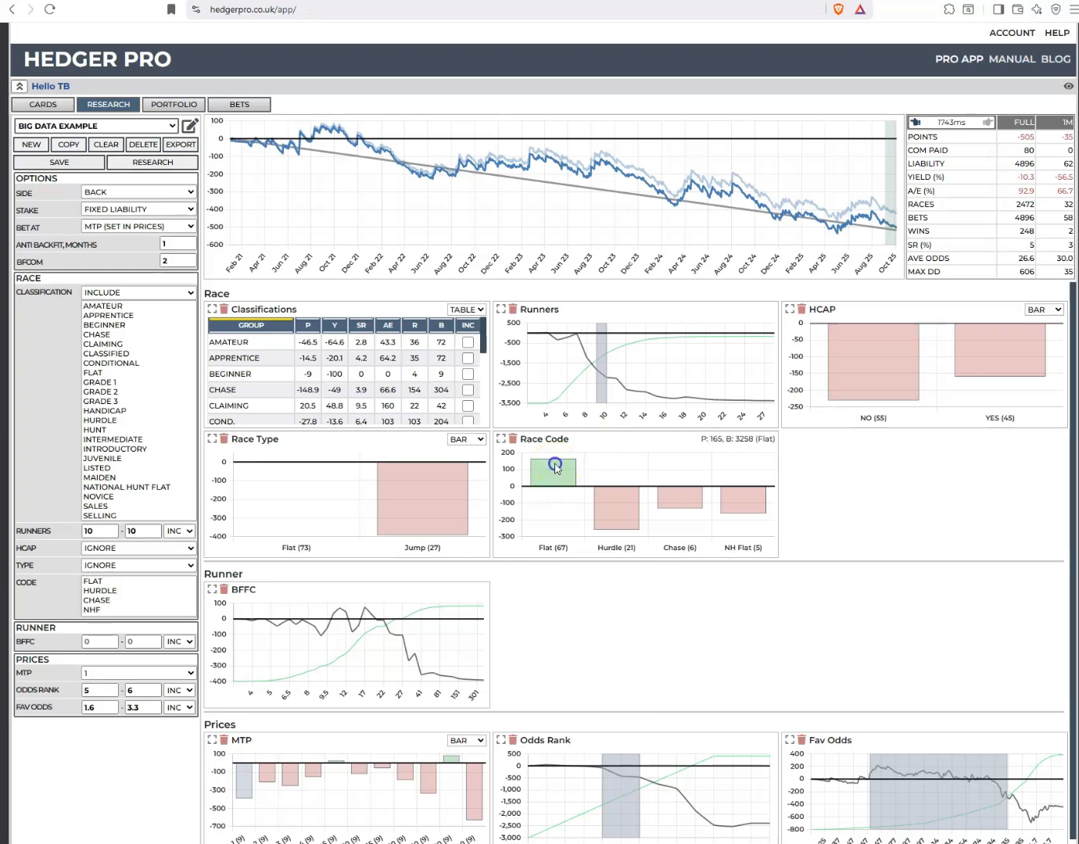
pyautogui.click(481, 440)
pyautogui.click(480, 440)
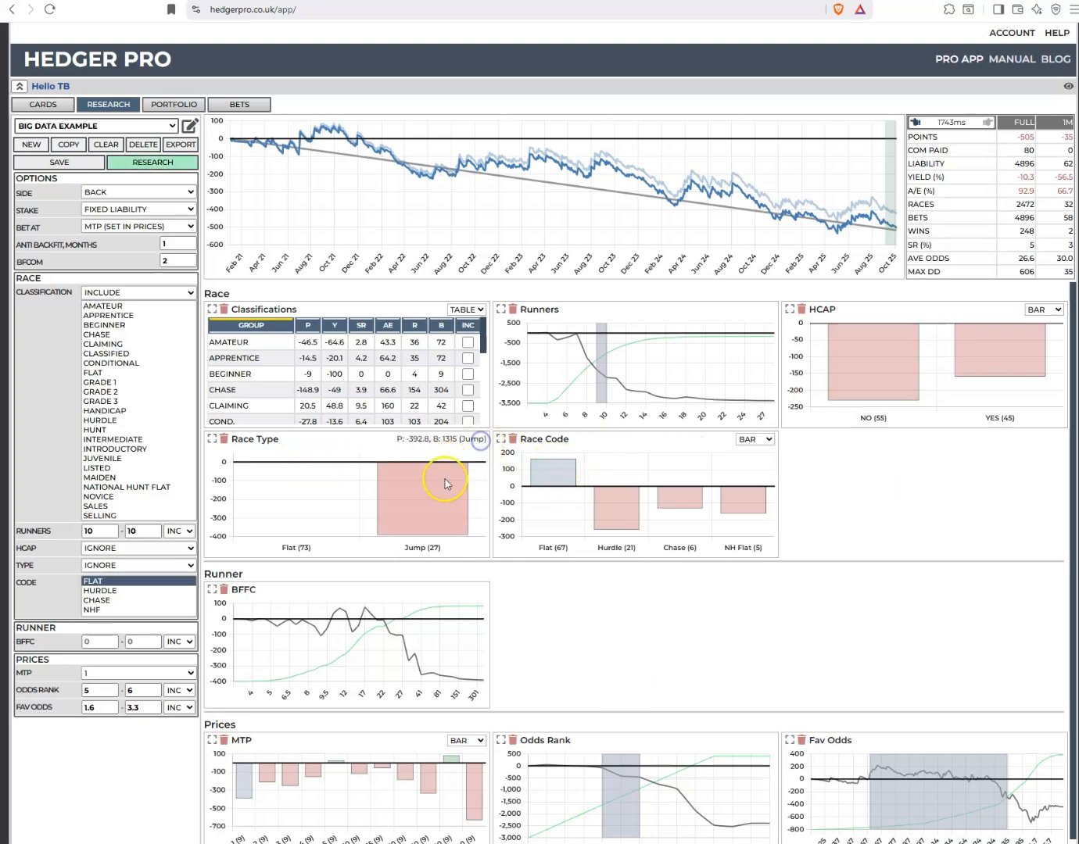
pyautogui.click(478, 439)
pyautogui.click(462, 469)
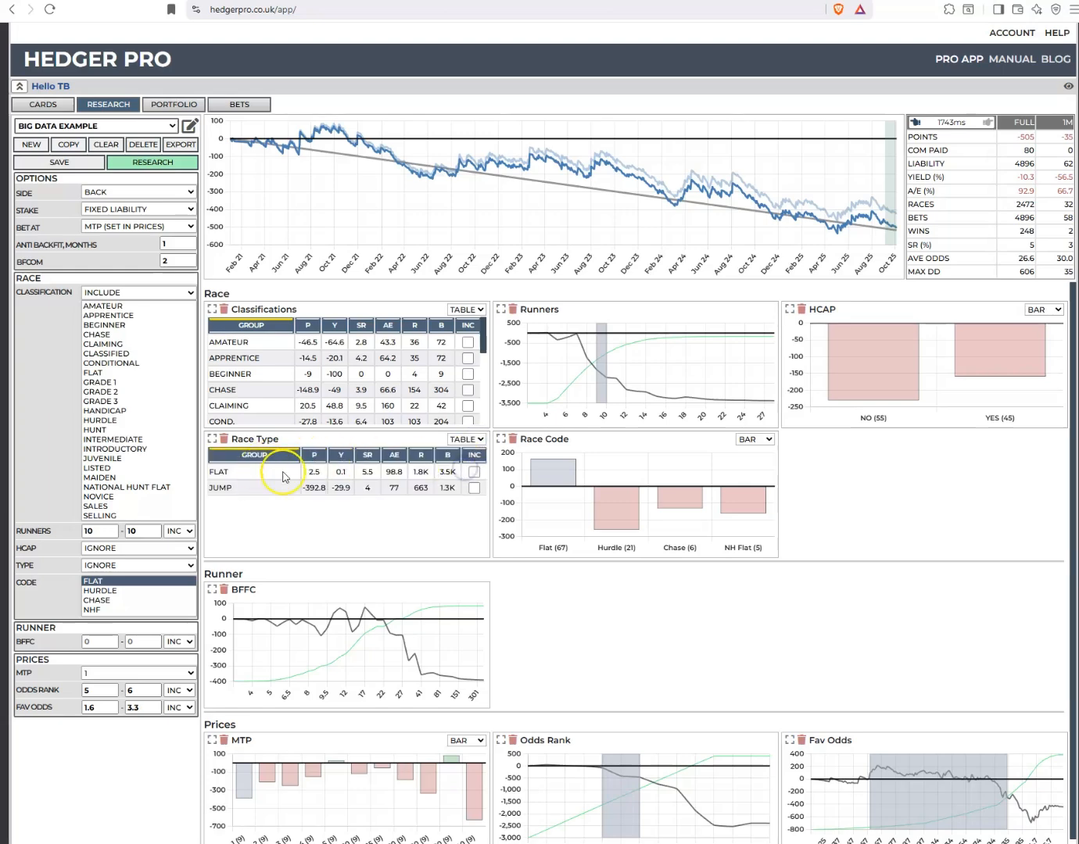
pyautogui.click(473, 472)
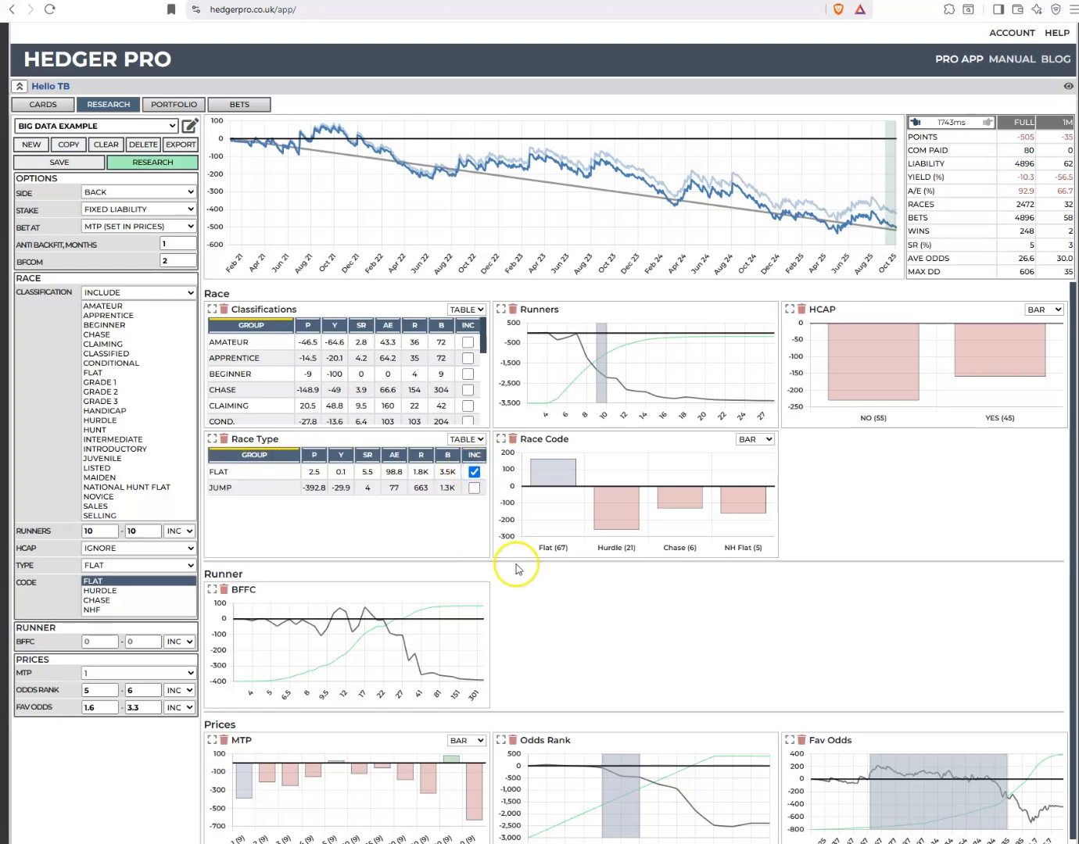
pyautogui.click(165, 162)
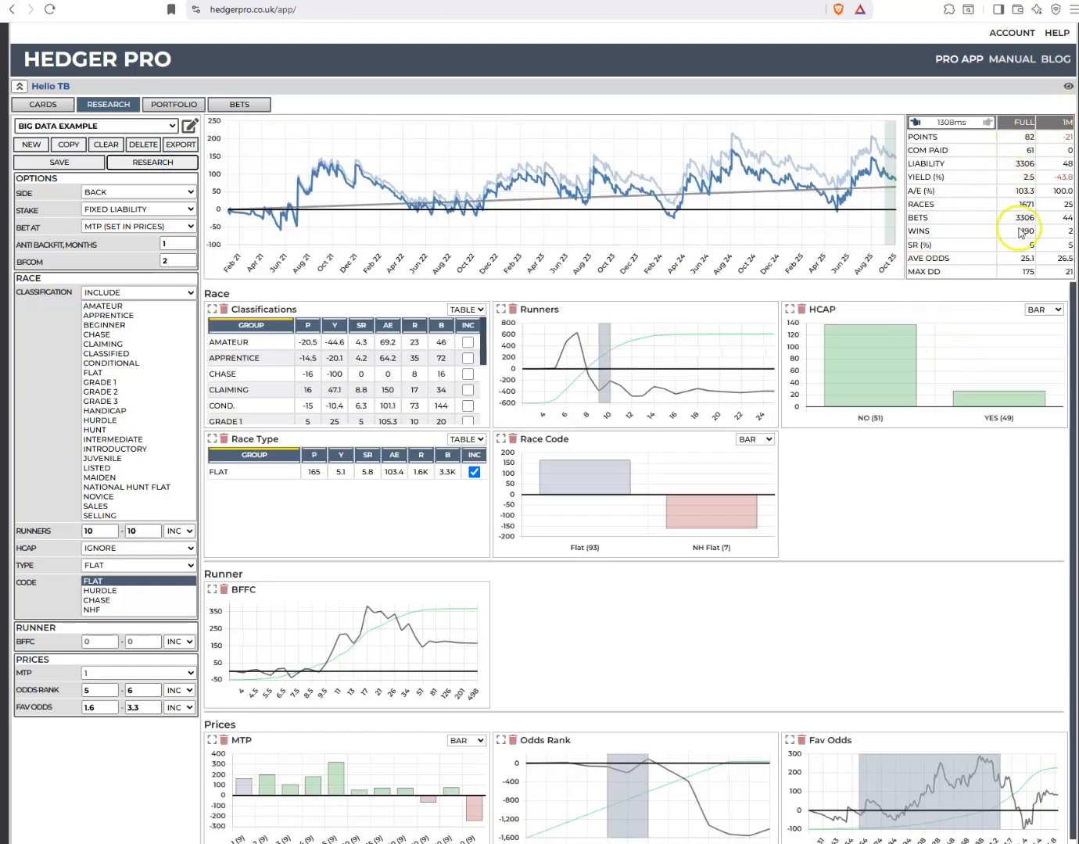
# Restrict BFFC to the range 7.5 to 17 and set the anti-backfit period to 0 months, rerunning the research after each change
pyautogui.scroll(-1, 554, 669)
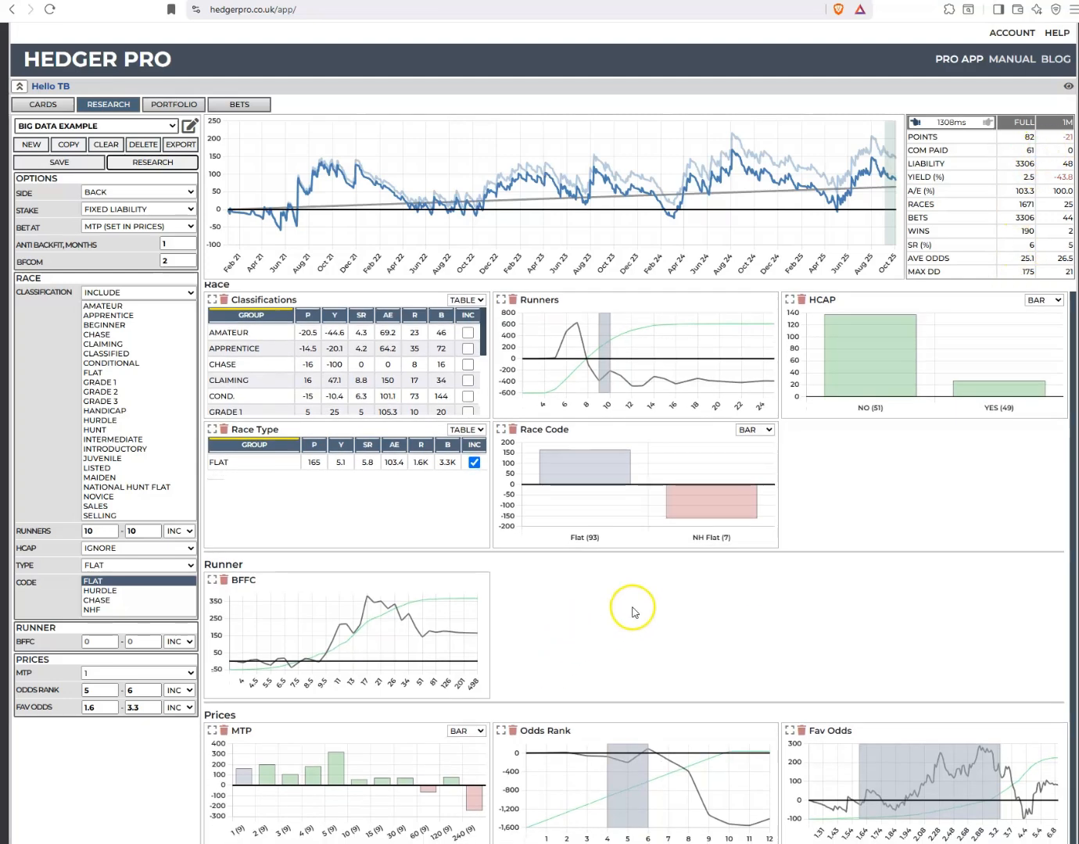
pyautogui.moveTo(316, 669)
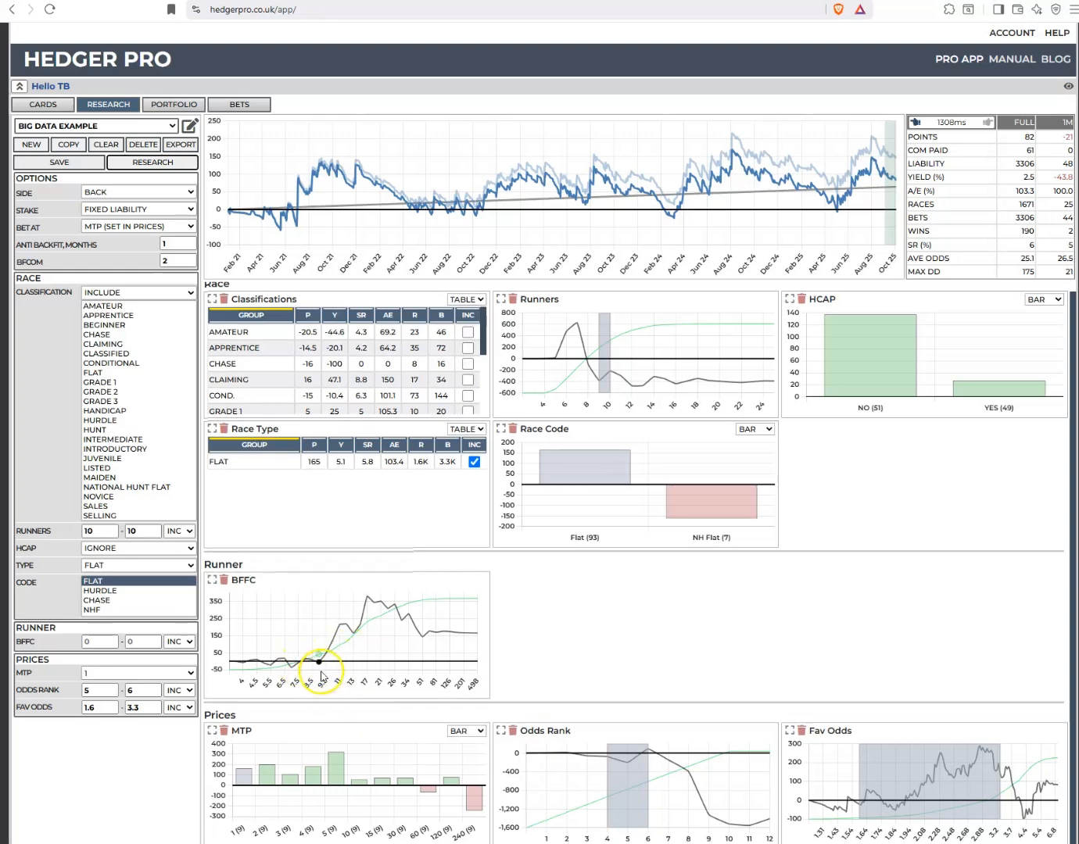
pyautogui.moveTo(293, 669); pyautogui.dragTo(366, 674)
pyautogui.click(163, 163)
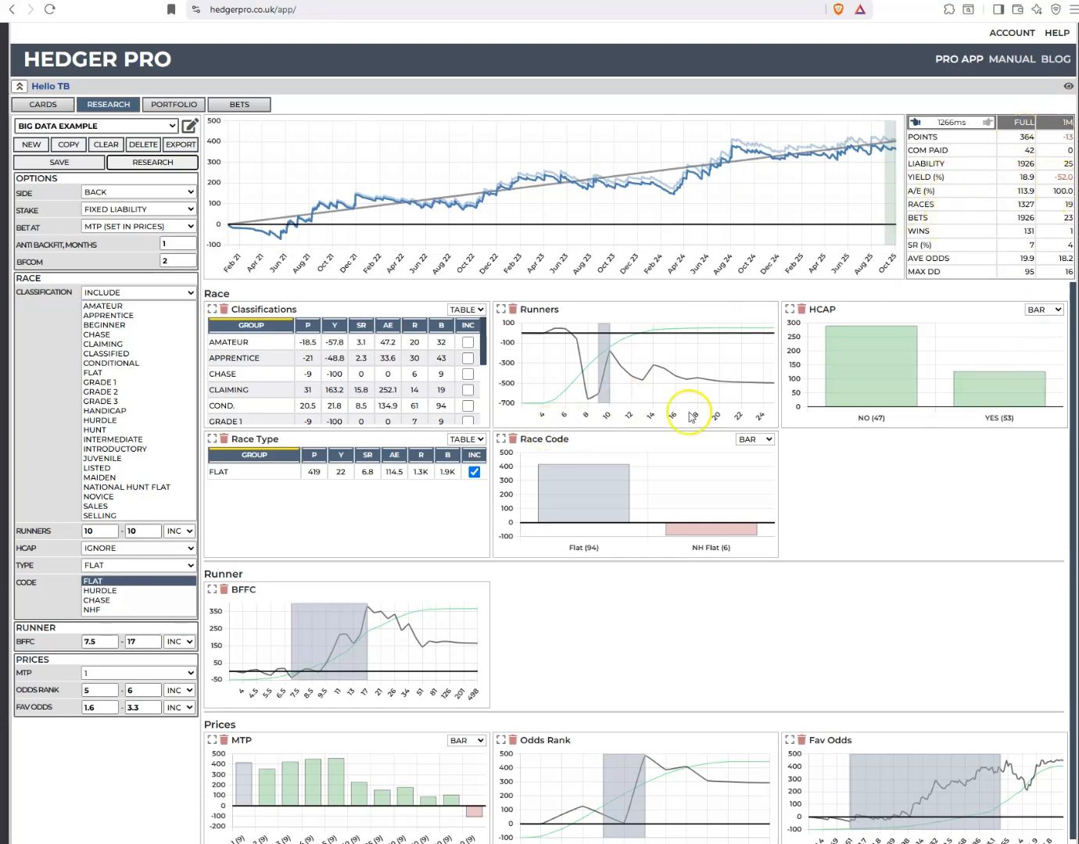
pyautogui.click(189, 246)
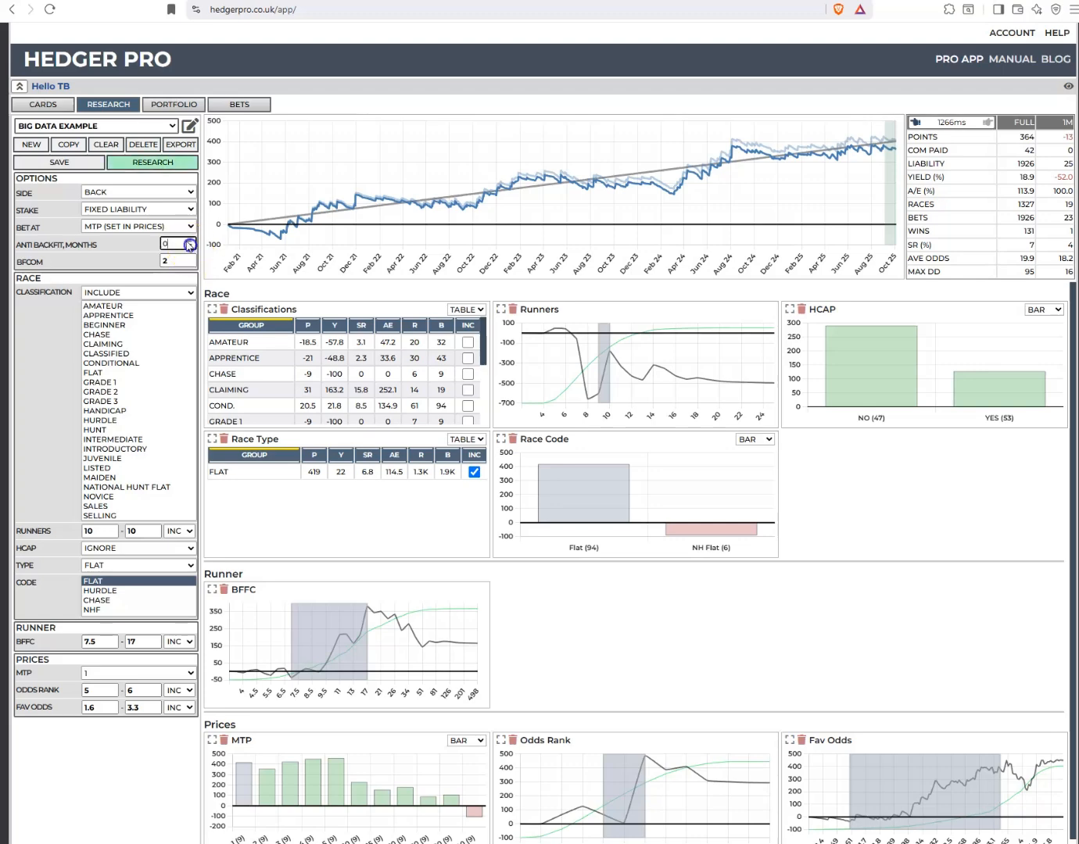
pyautogui.click(150, 162)
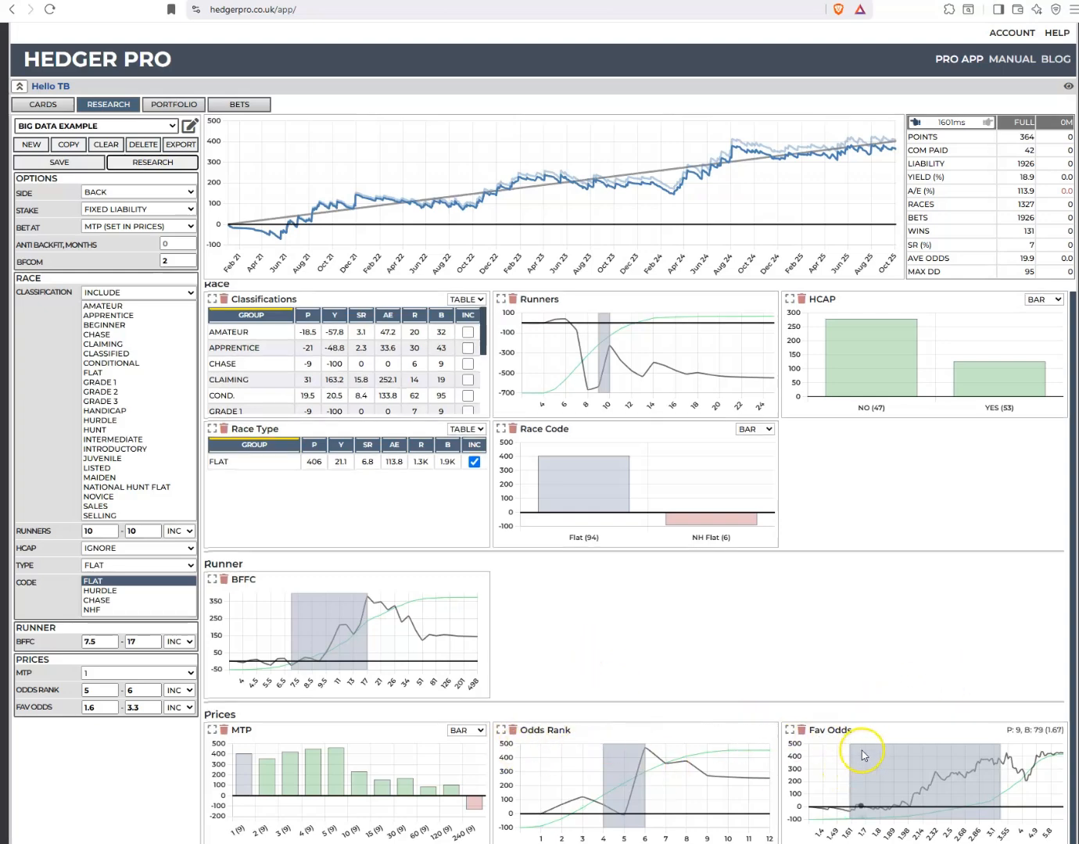
# Sort the Classifications table by points and tick Novice, Listed, Apprentice, Amateur, Grade 1, Chase and NHF
pyautogui.click(308, 316)
pyautogui.scroll(-5, 336, 359)
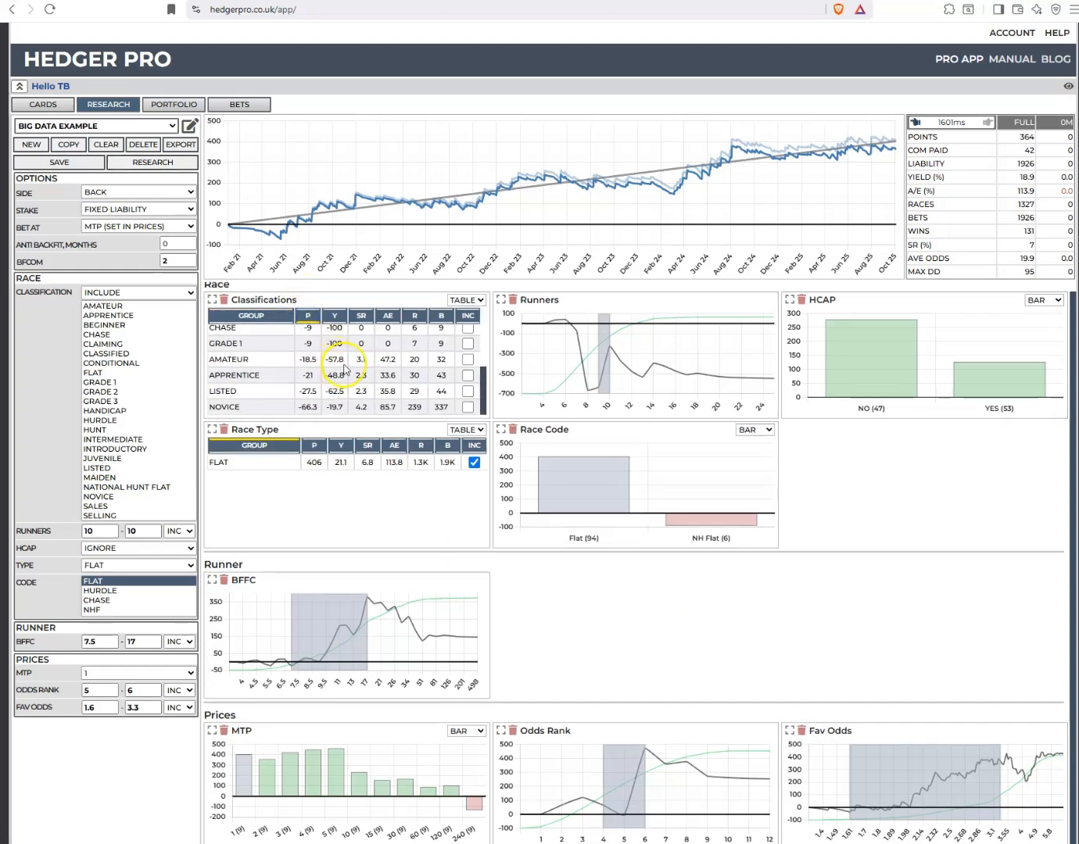
pyautogui.click(469, 407)
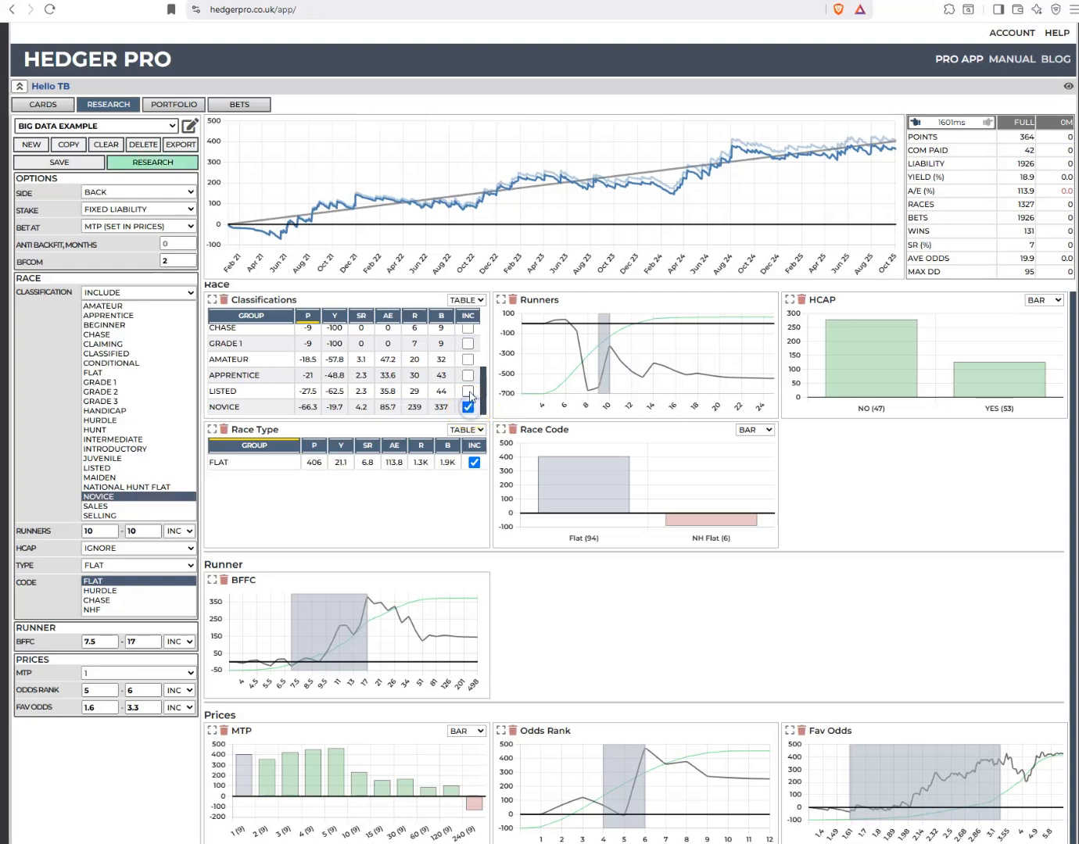
pyautogui.click(469, 392)
pyautogui.click(469, 376)
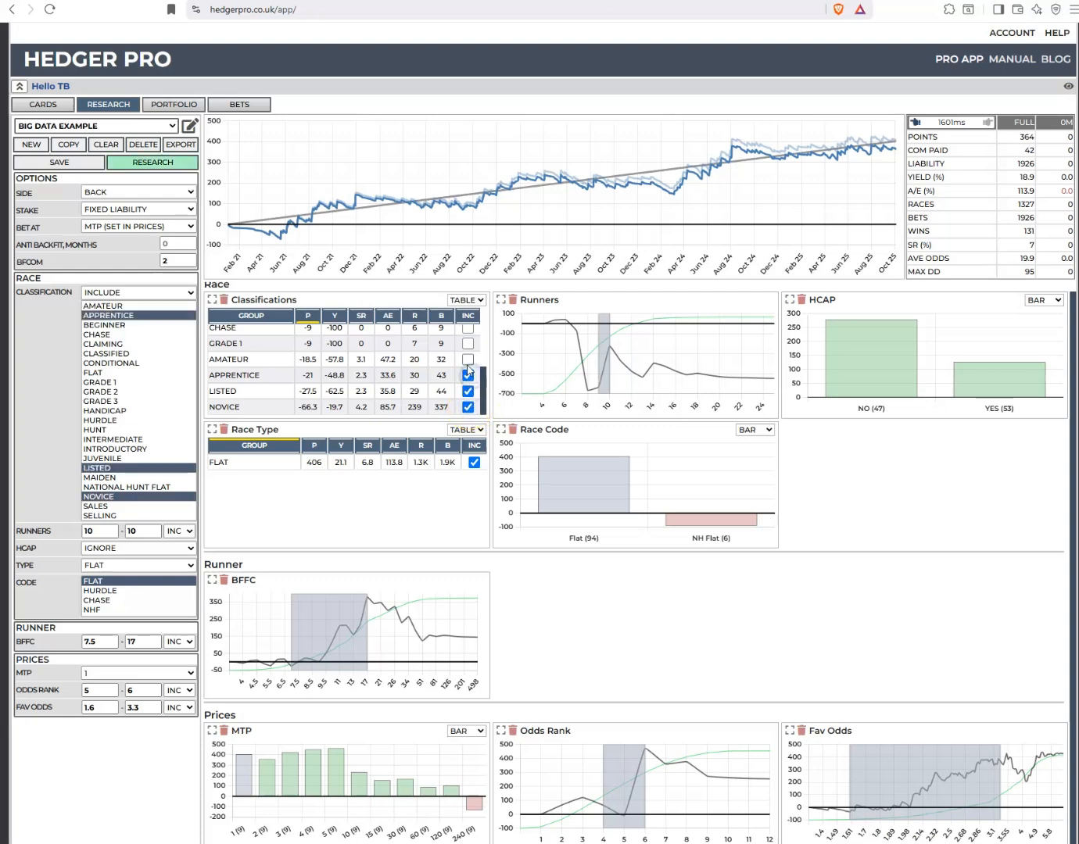
pyautogui.click(469, 361)
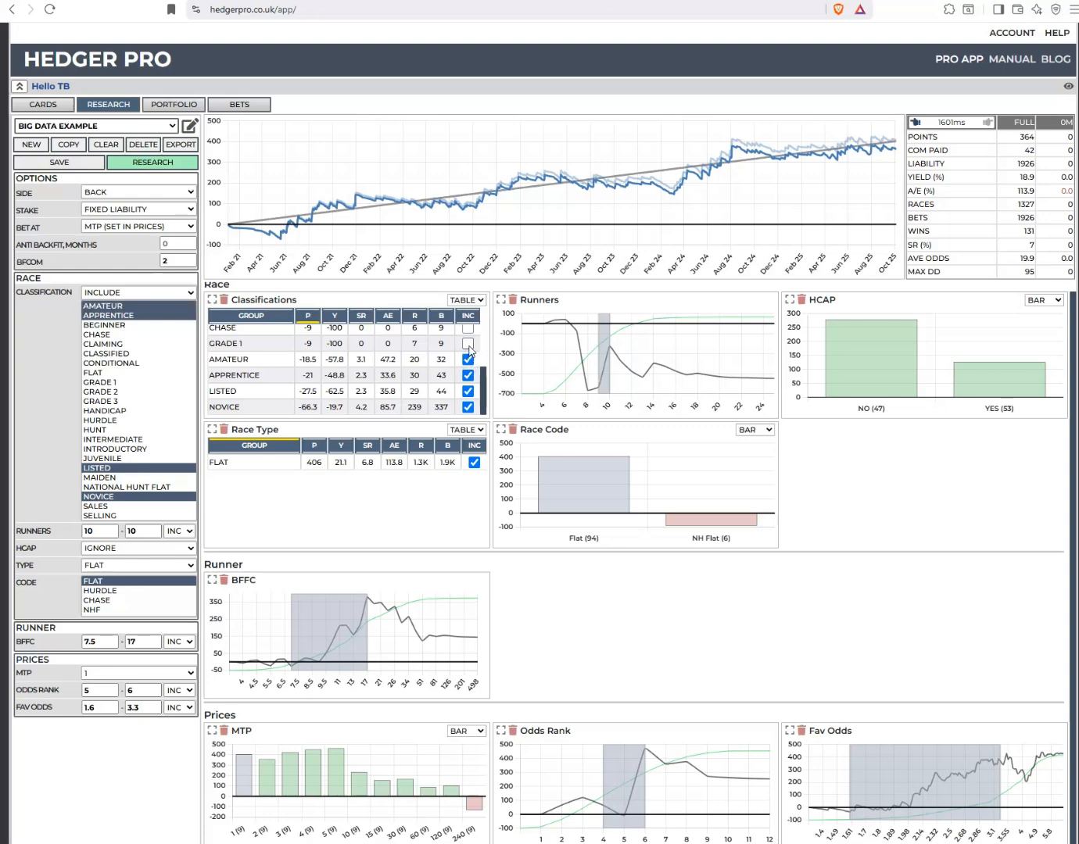
pyautogui.click(469, 344)
pyautogui.scroll(2, 415, 351)
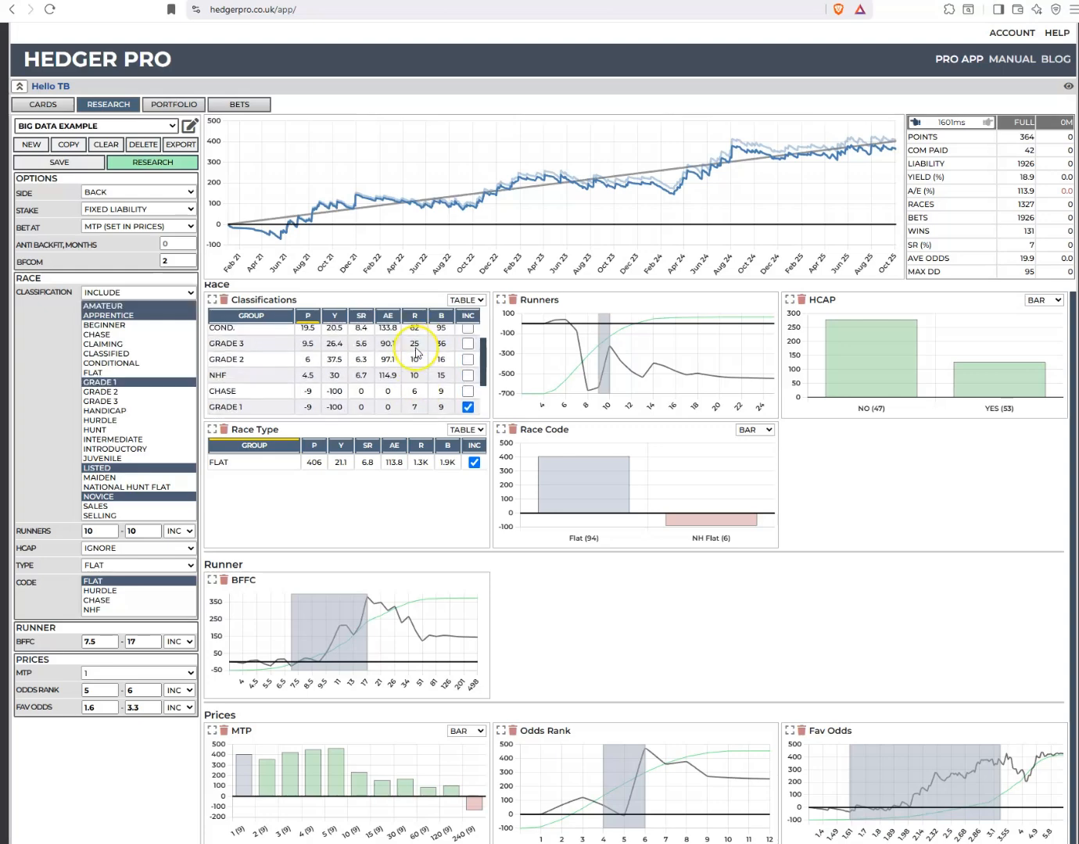
pyautogui.click(468, 391)
pyautogui.click(467, 375)
# Switch the classification filter to Exclude for the ticked groups and rerun the research
pyautogui.click(114, 294)
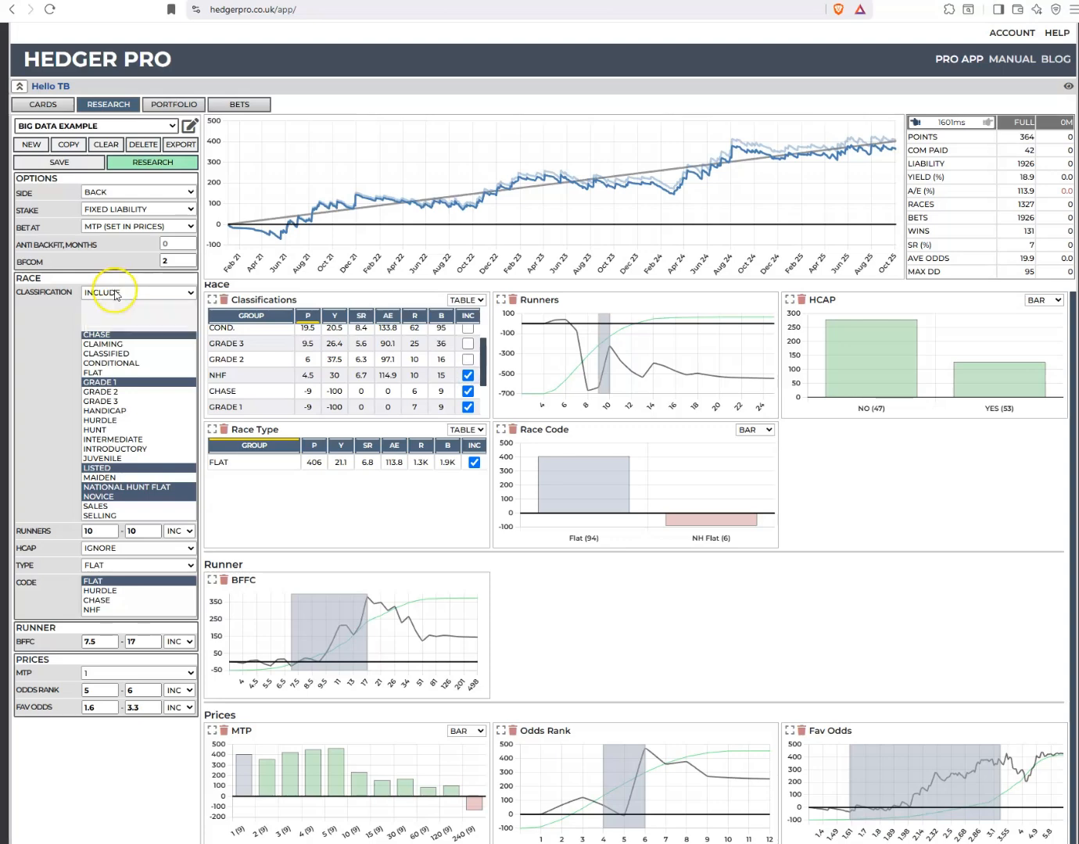
pyautogui.click(112, 314)
pyautogui.click(157, 163)
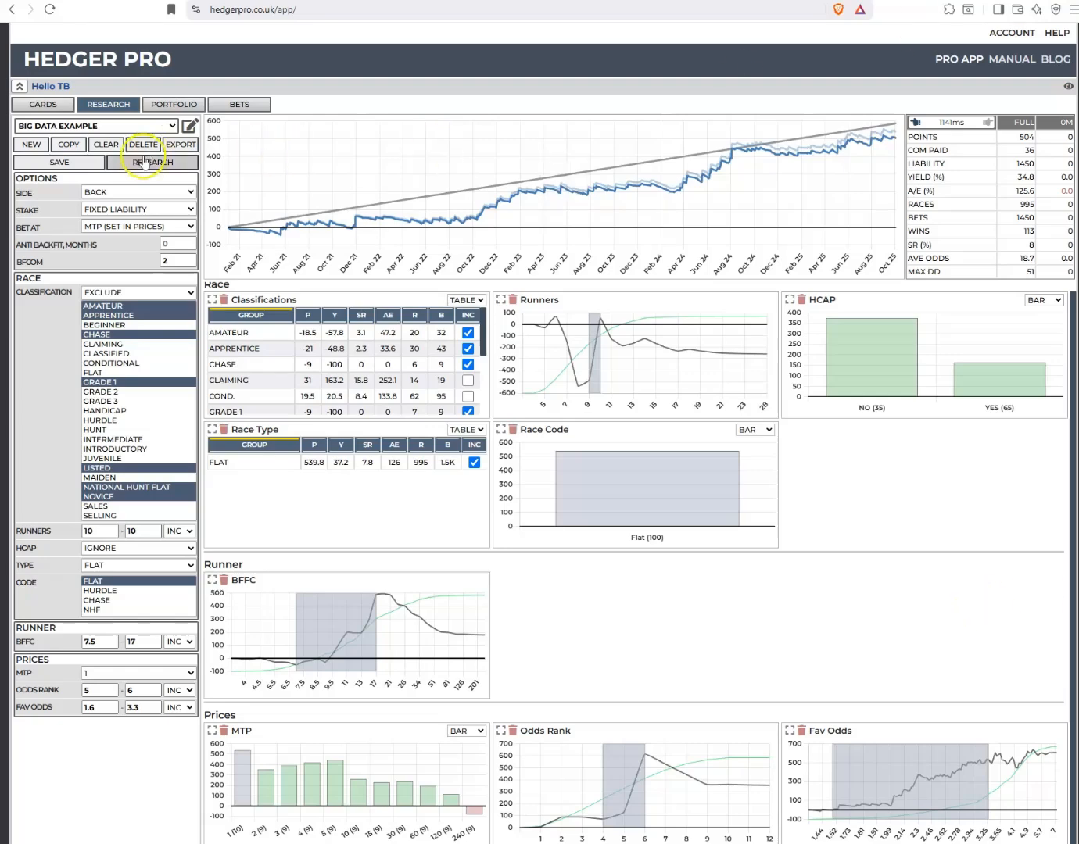
# Set the anti-backfit period to 1 month and rerun the research
pyautogui.click(189, 241)
pyautogui.click(175, 167)
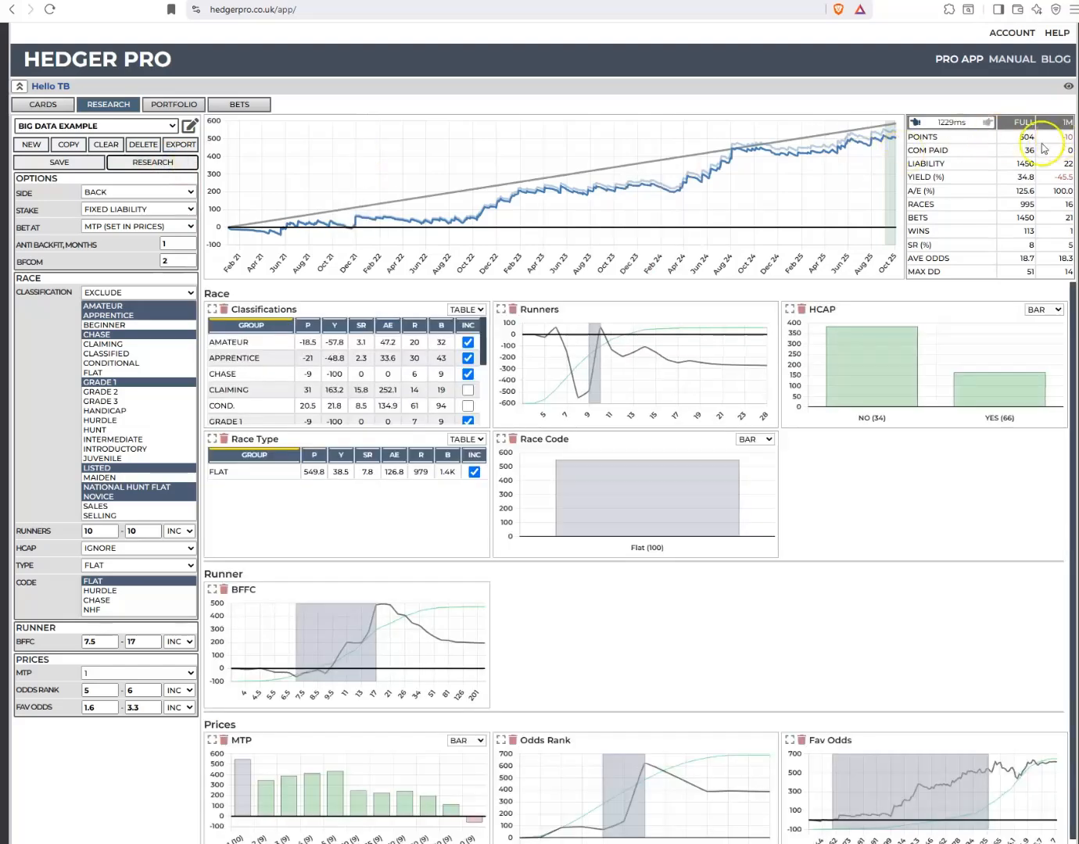
# Set the anti-backfit period to 4 months and to 12 months, rerunning the research after each change
pyautogui.click(188, 241)
pyautogui.click(188, 242)
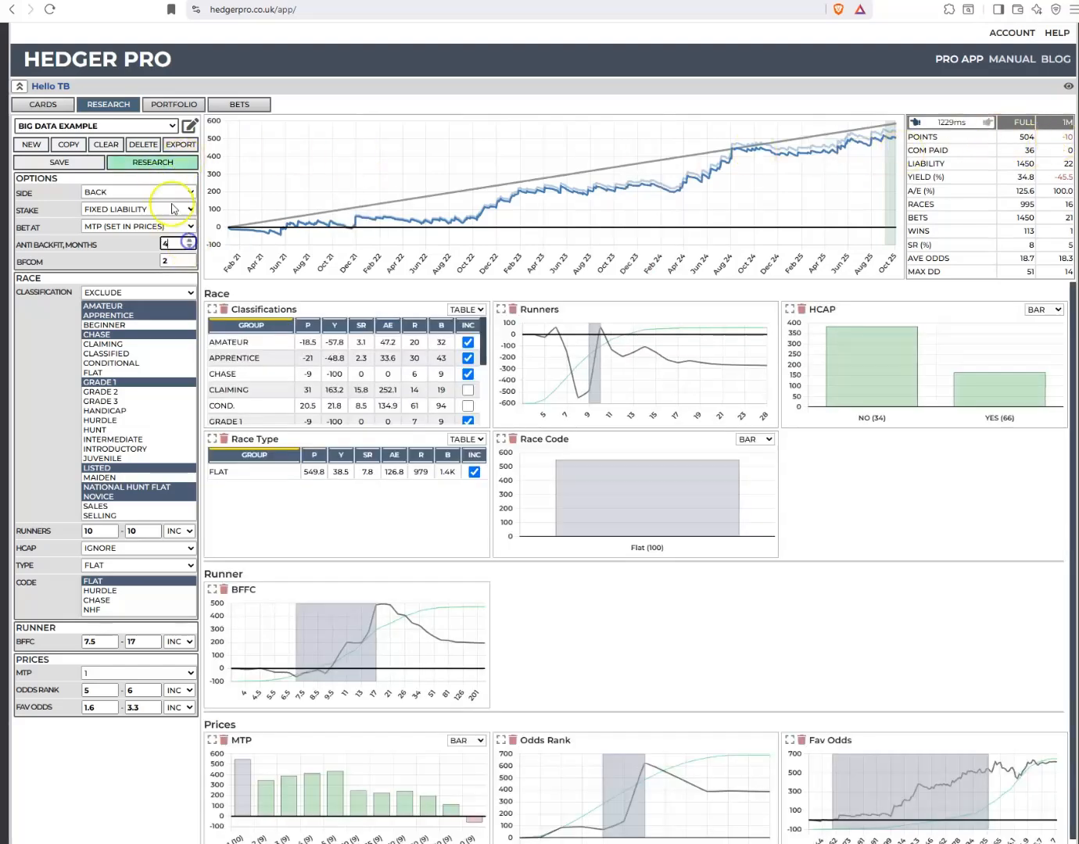
pyautogui.click(159, 165)
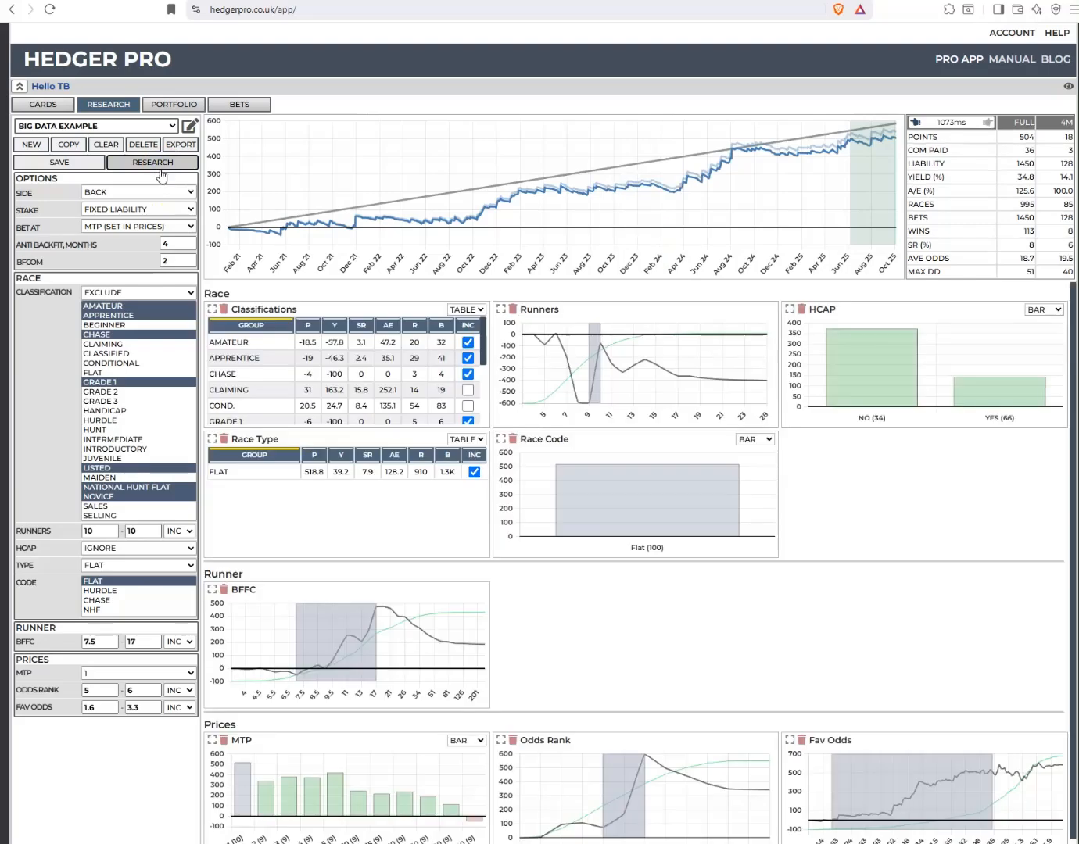
pyautogui.click(188, 242)
pyautogui.click(188, 241)
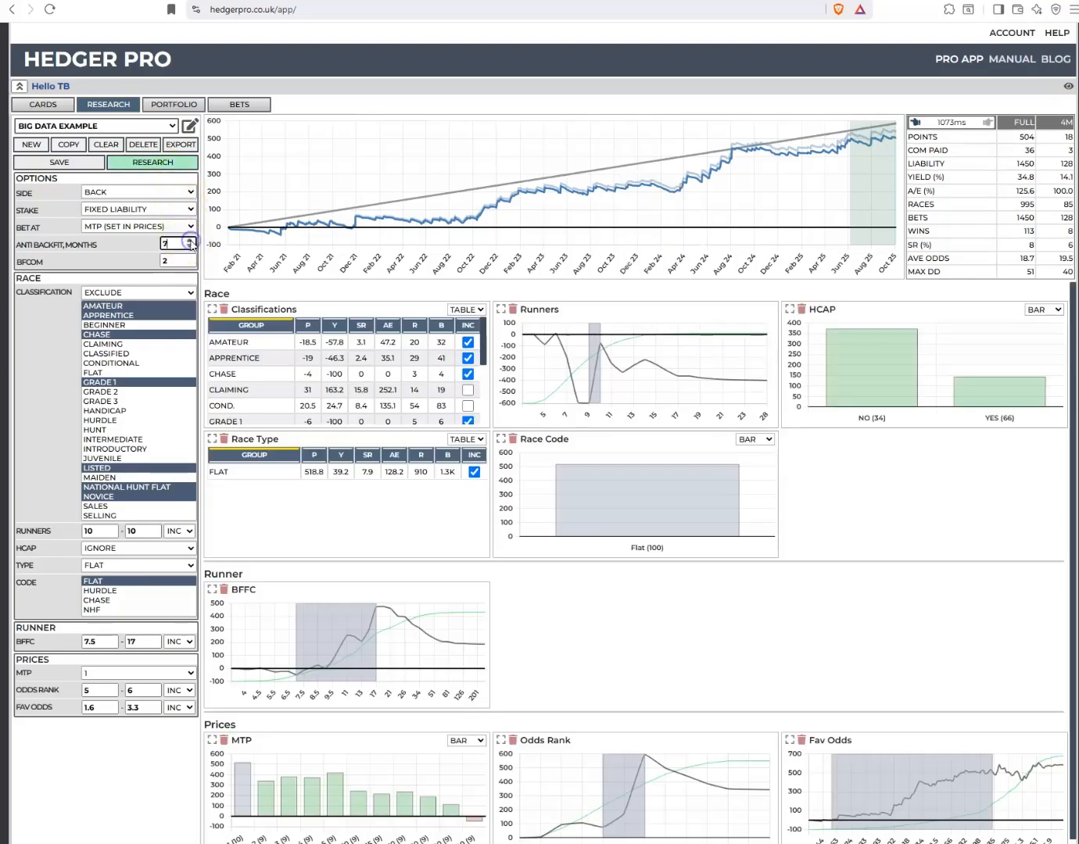
pyautogui.click(158, 164)
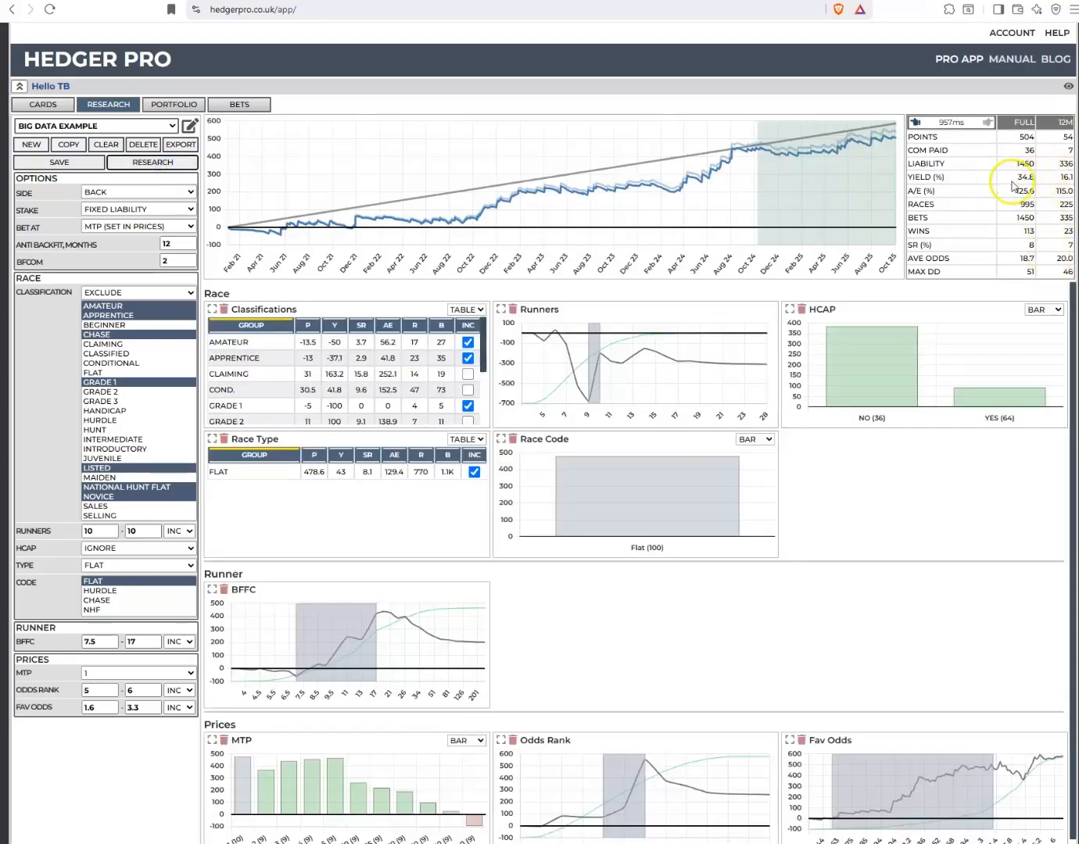
# Set the anti-backfit period back to 0 months and rerun the research
pyautogui.click(188, 249)
pyautogui.click(188, 249)
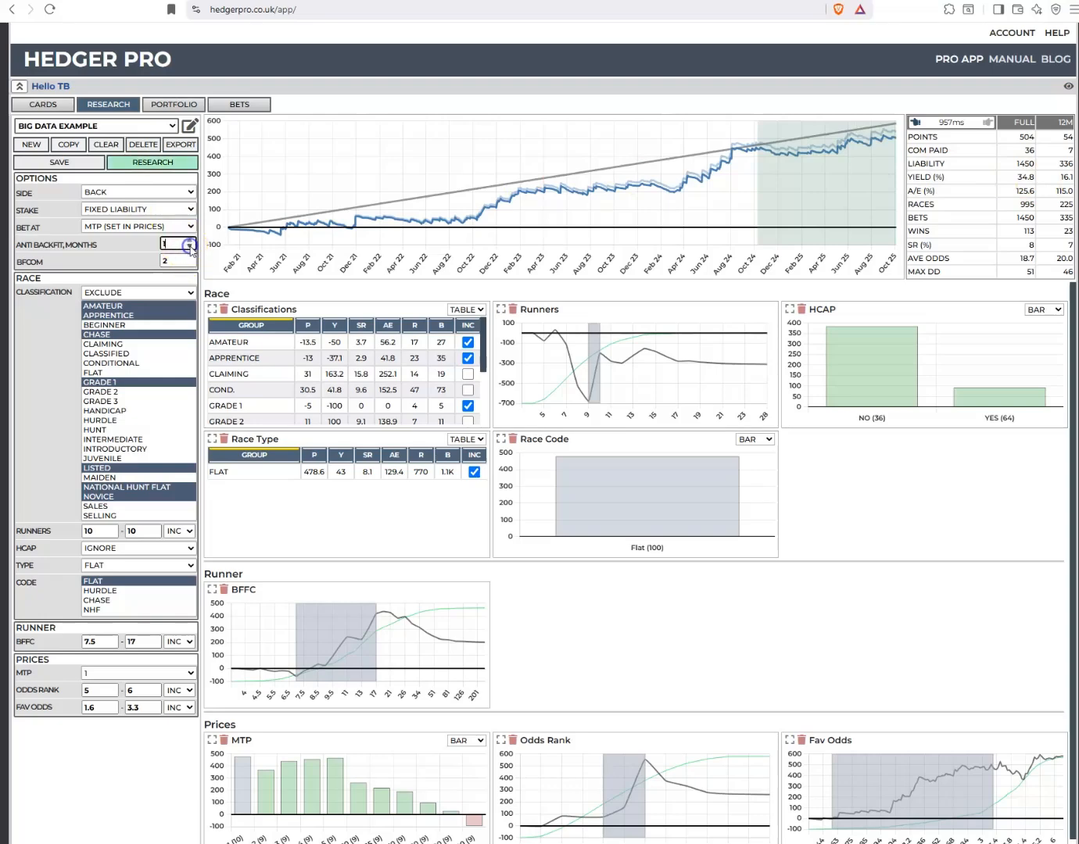
pyautogui.click(701, 653)
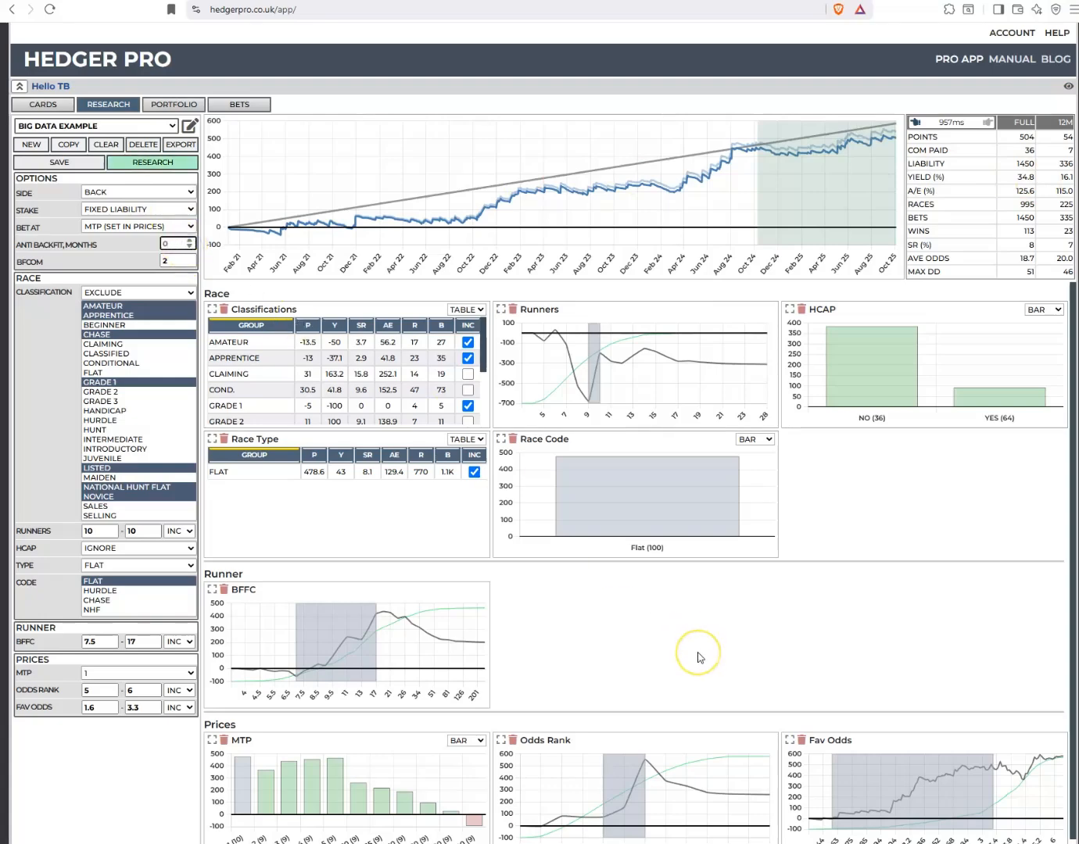
pyautogui.click(172, 164)
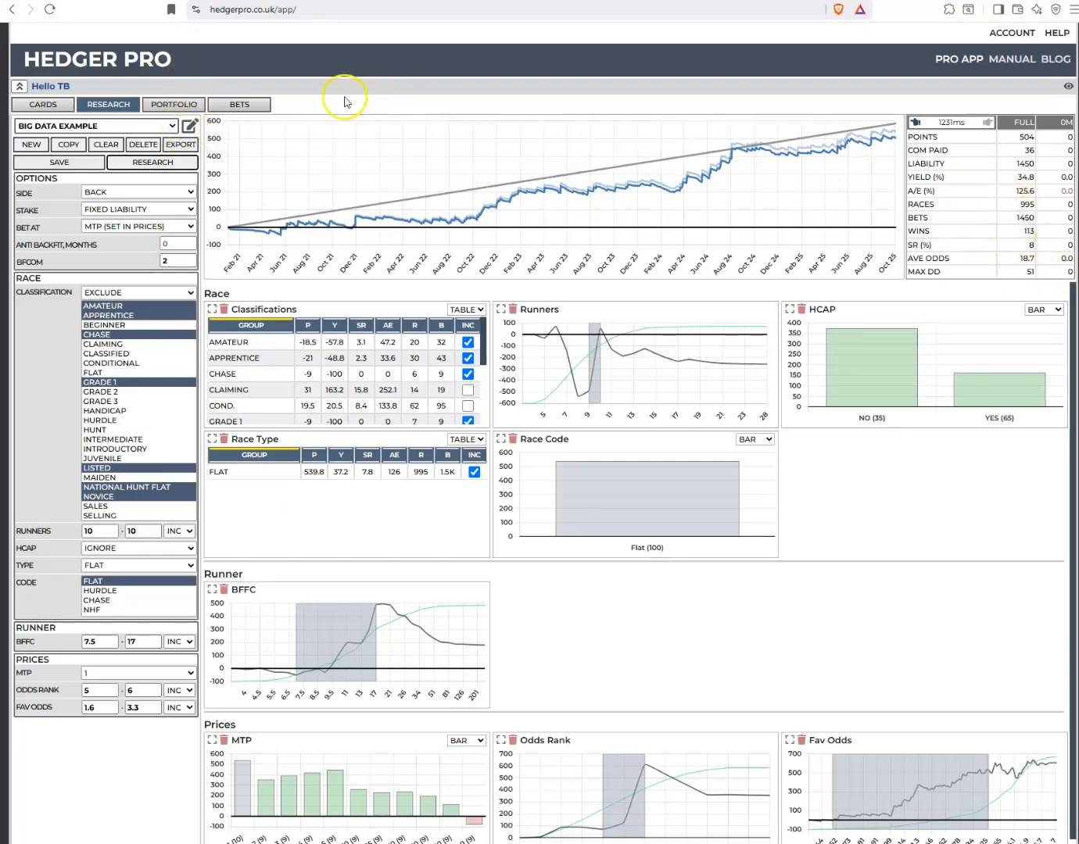
# Add the Day, Month and Prices Odds filters to the query and rerun the research
pyautogui.click(190, 126)
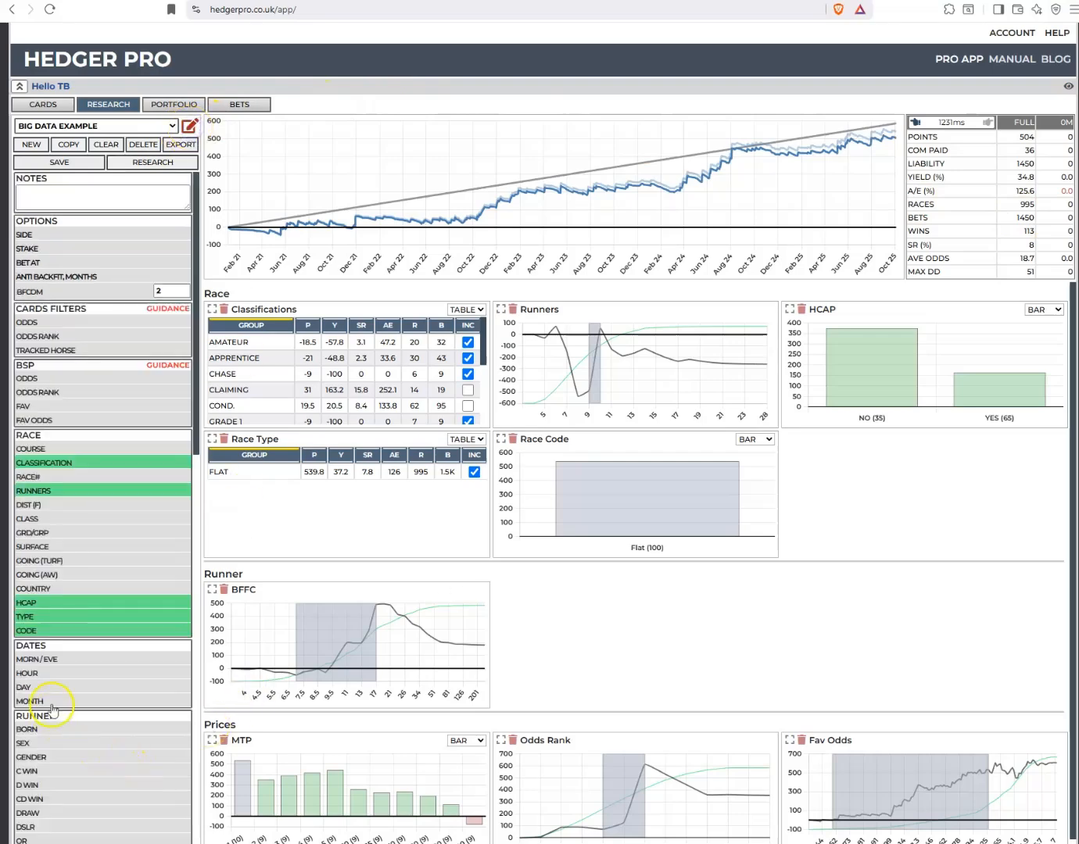
pyautogui.click(26, 688)
pyautogui.click(35, 701)
pyautogui.scroll(-3, 70, 708)
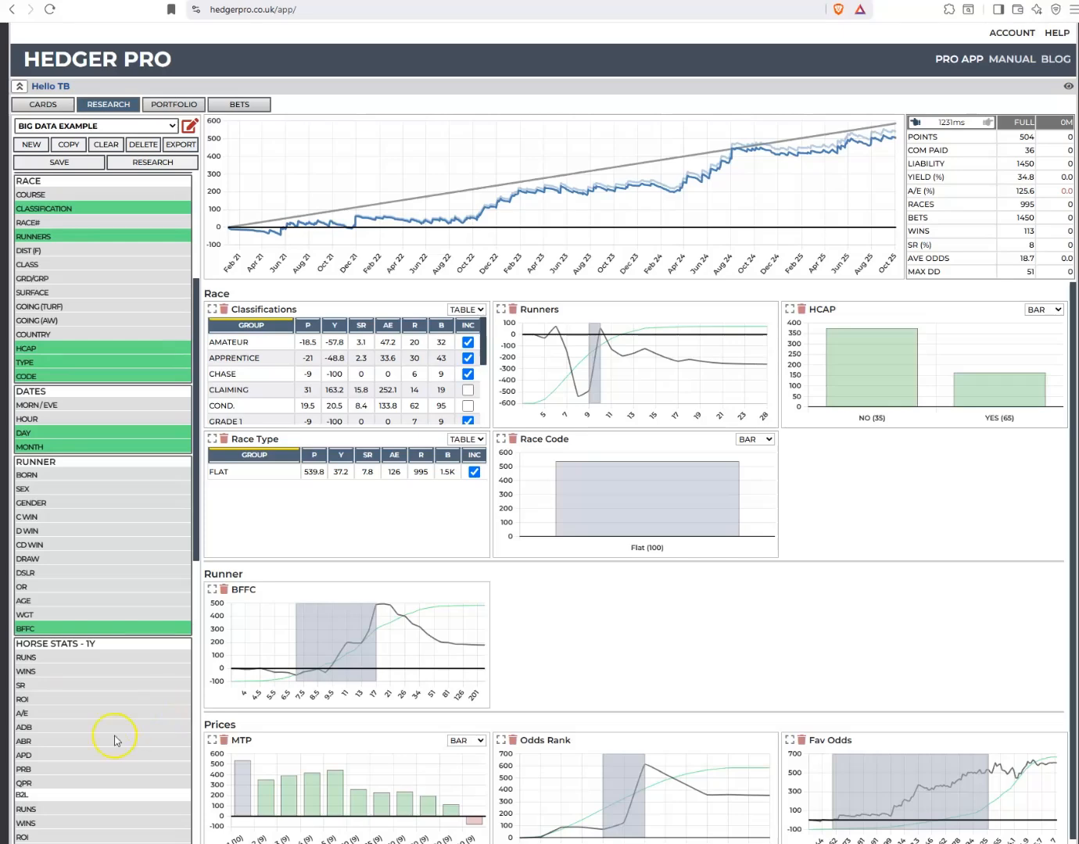
pyautogui.scroll(-7, 75, 443)
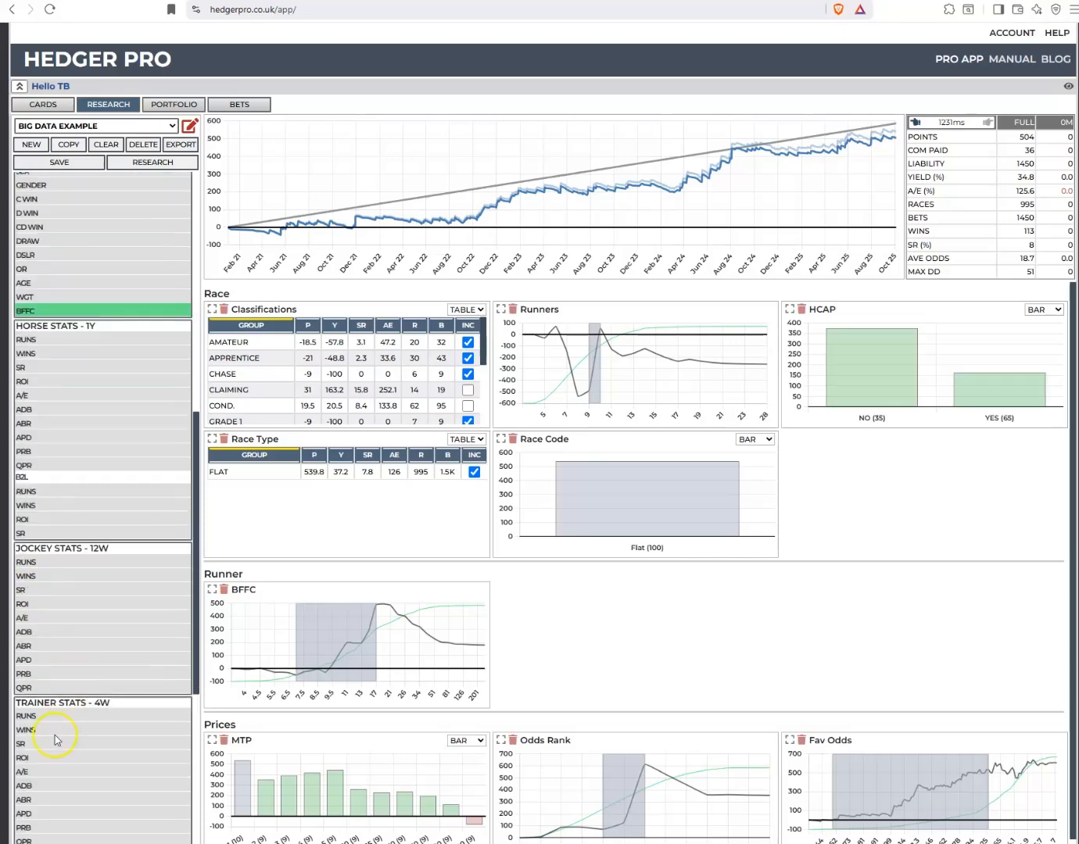
pyautogui.scroll(-2, 49, 705)
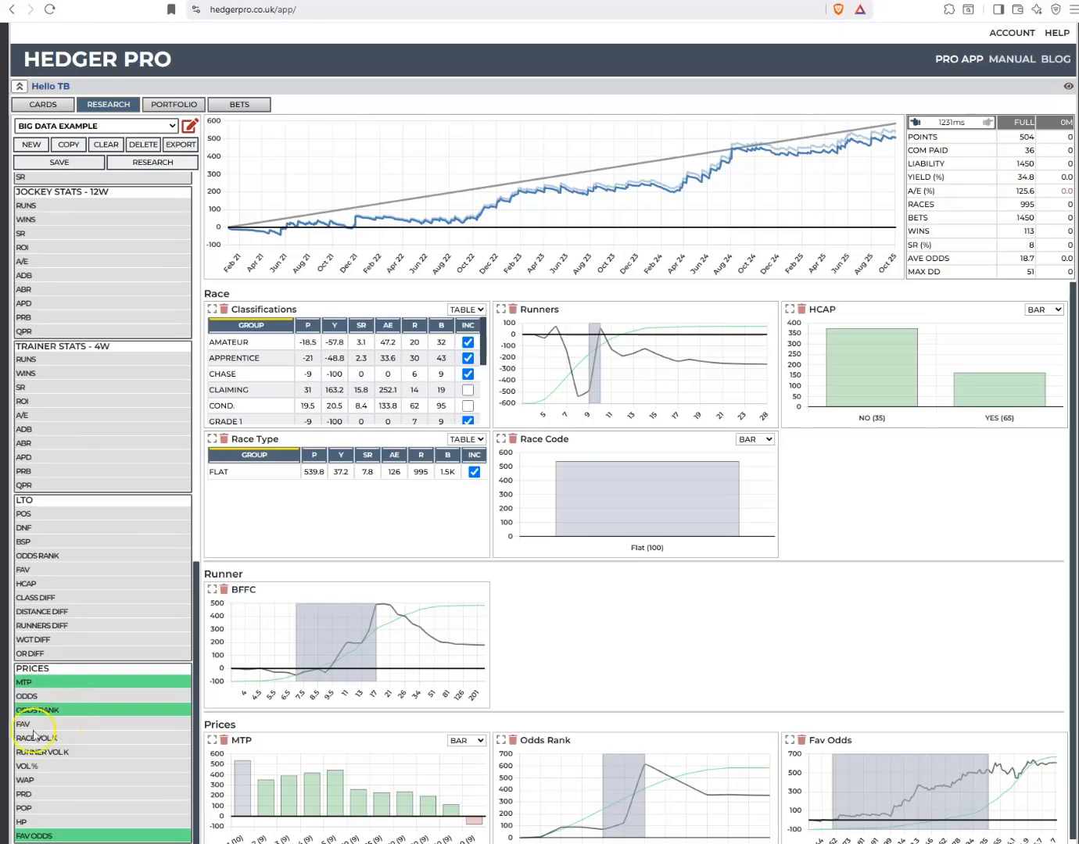
pyautogui.click(28, 695)
pyautogui.click(161, 160)
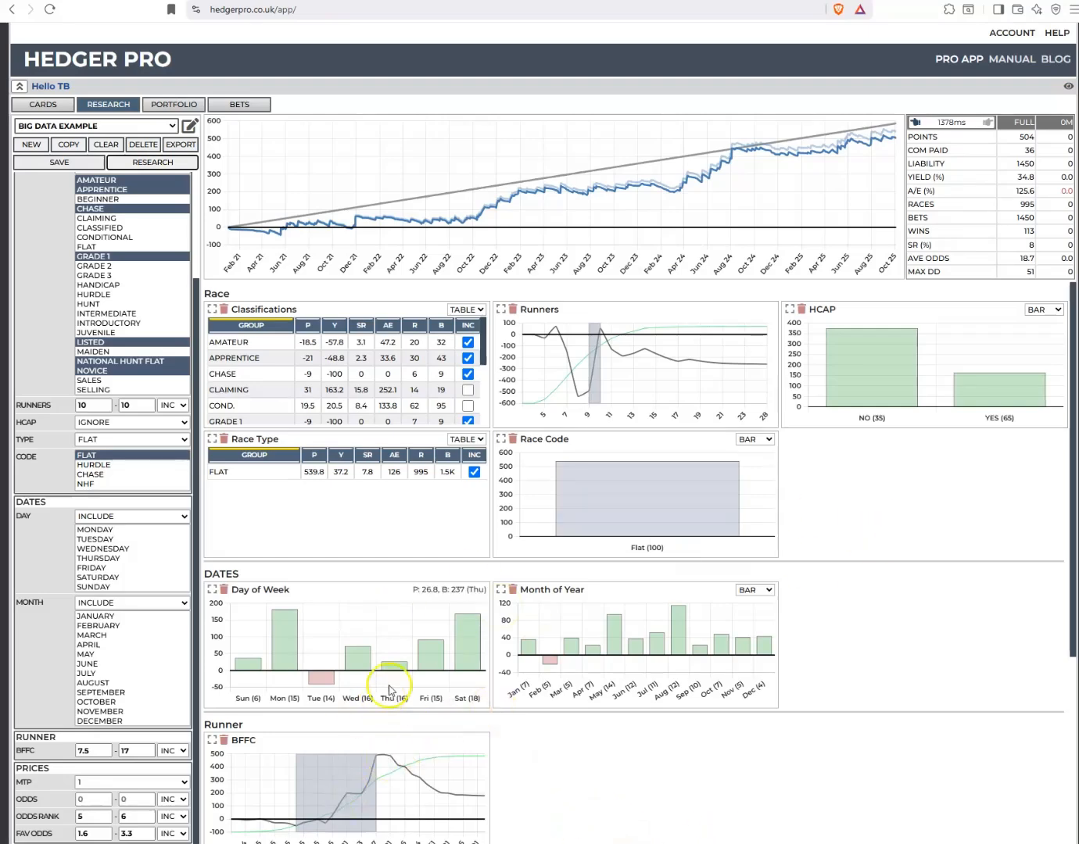
# Show Day of Week as a table, tick Tuesday and set the day filter to Exclude
pyautogui.click(467, 590)
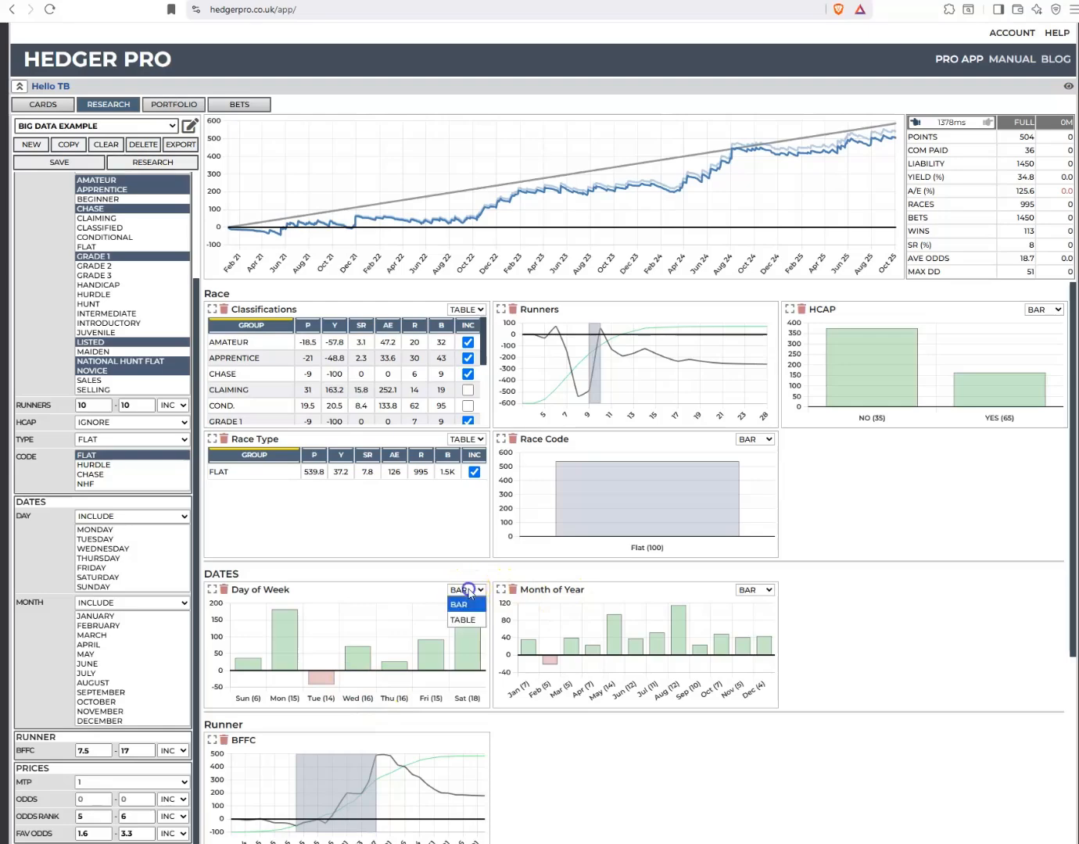
pyautogui.click(460, 625)
pyautogui.scroll(-2, 315, 655)
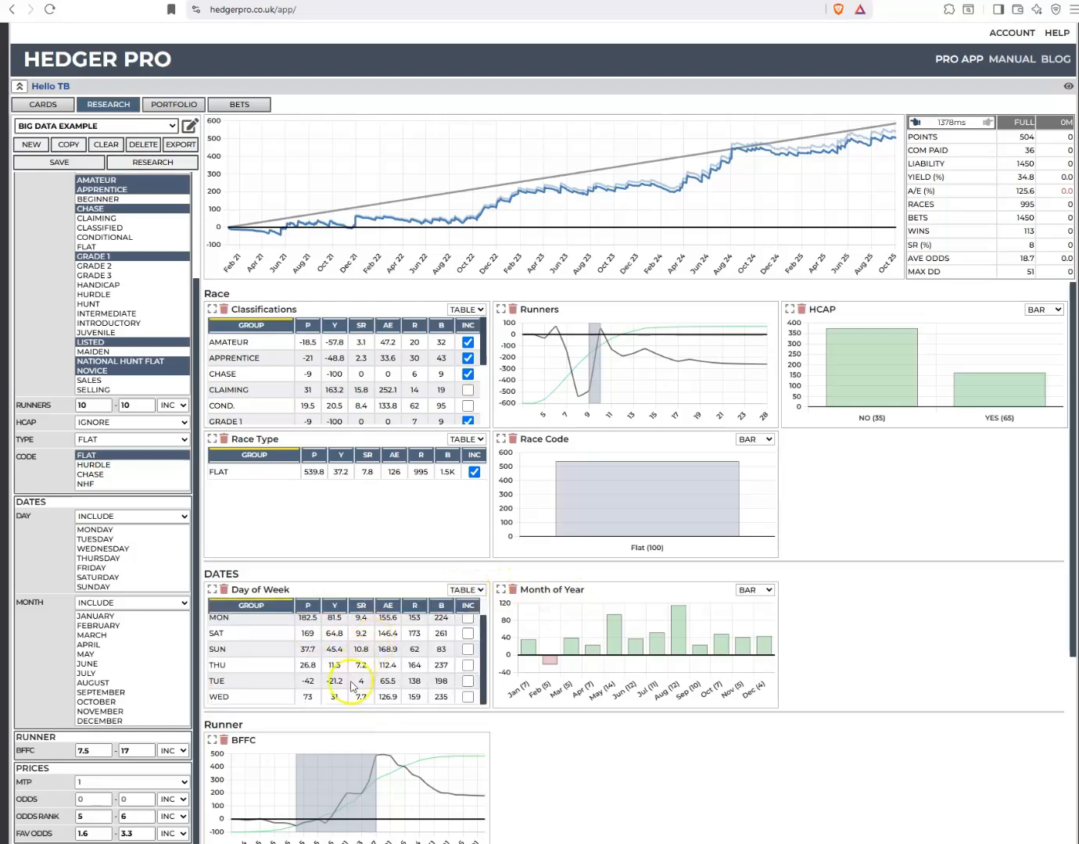
pyautogui.click(468, 681)
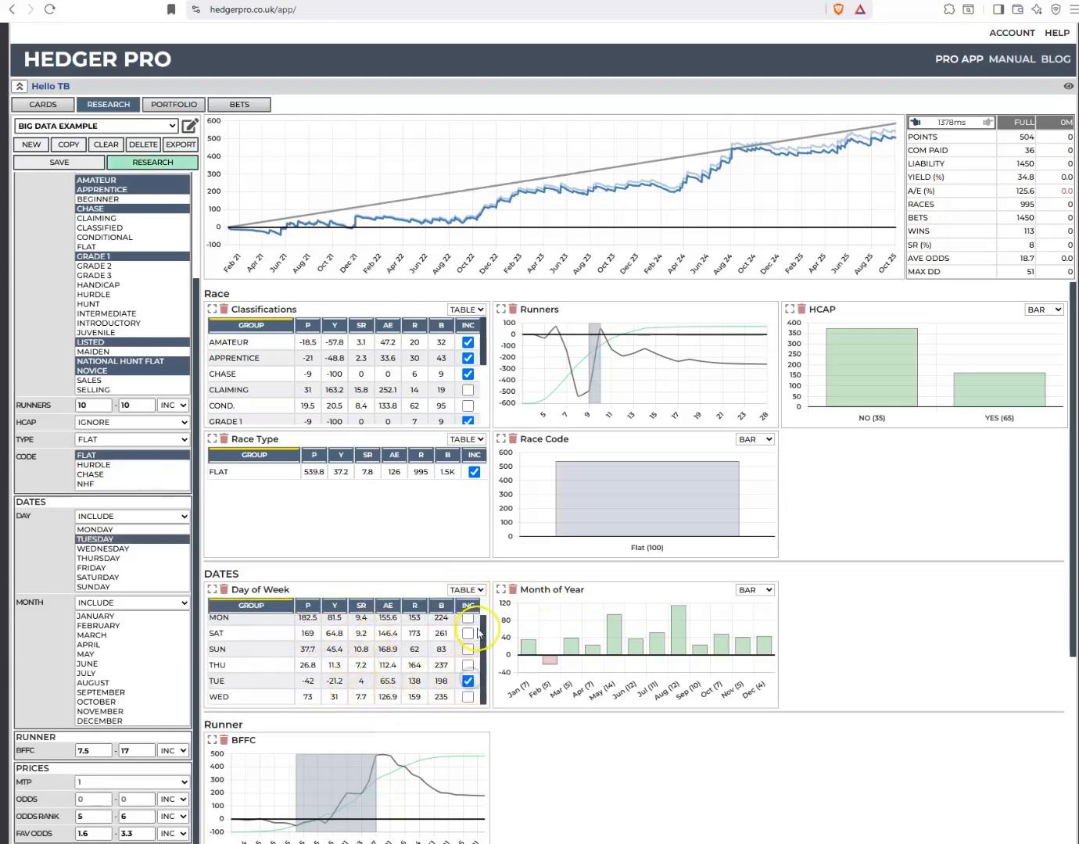
pyautogui.click(178, 517)
pyautogui.click(137, 539)
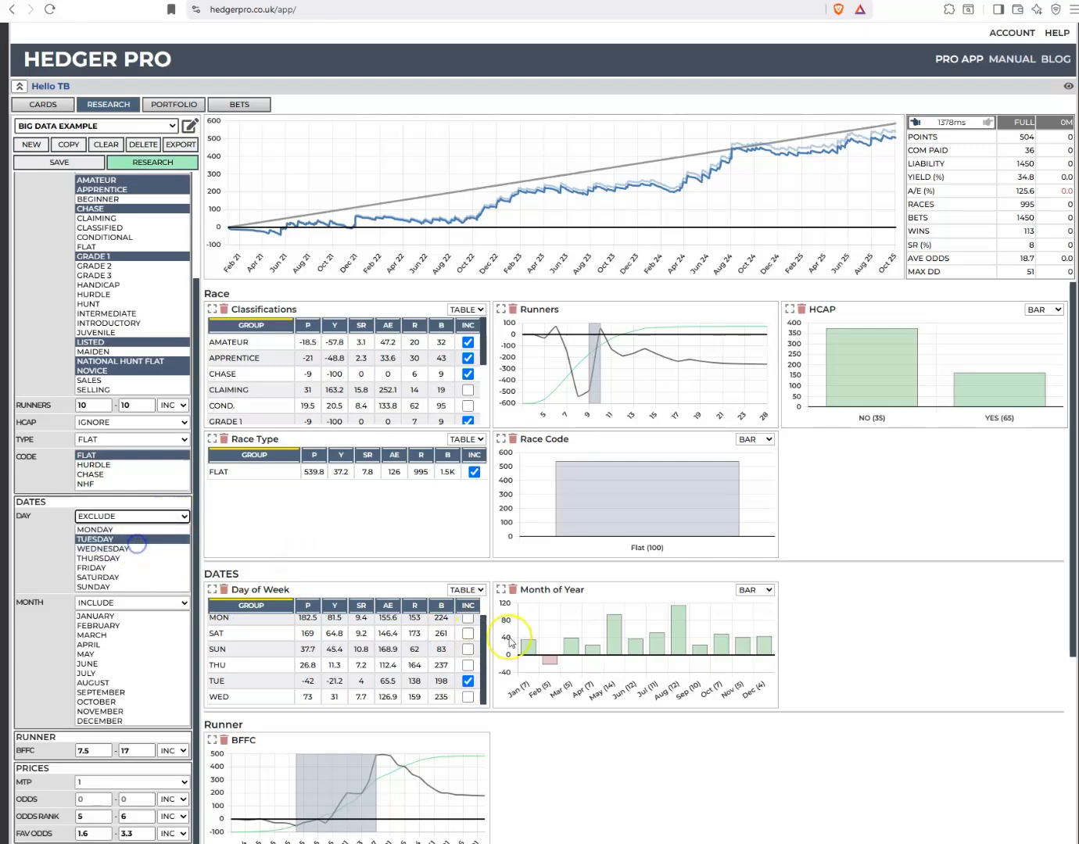
# Show Month of Year as a table sorted by points, exclude February with the month filter and rerun the research
pyautogui.click(755, 591)
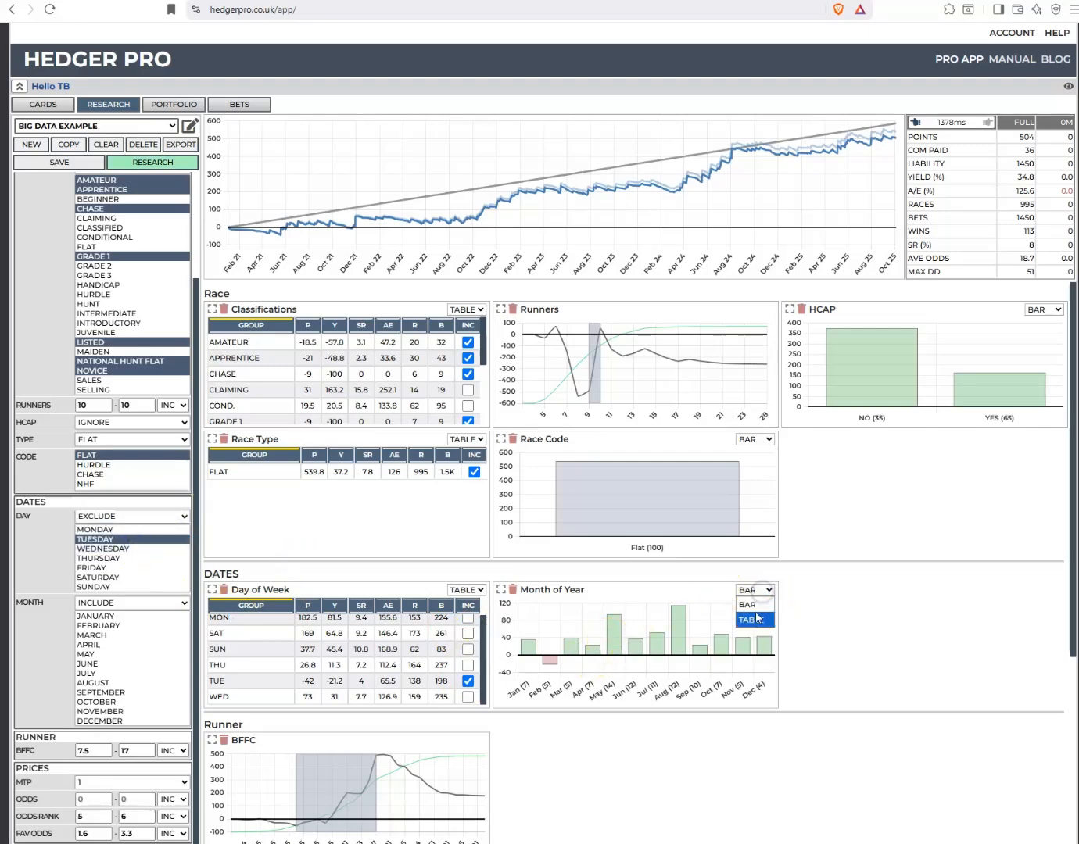
pyautogui.click(752, 617)
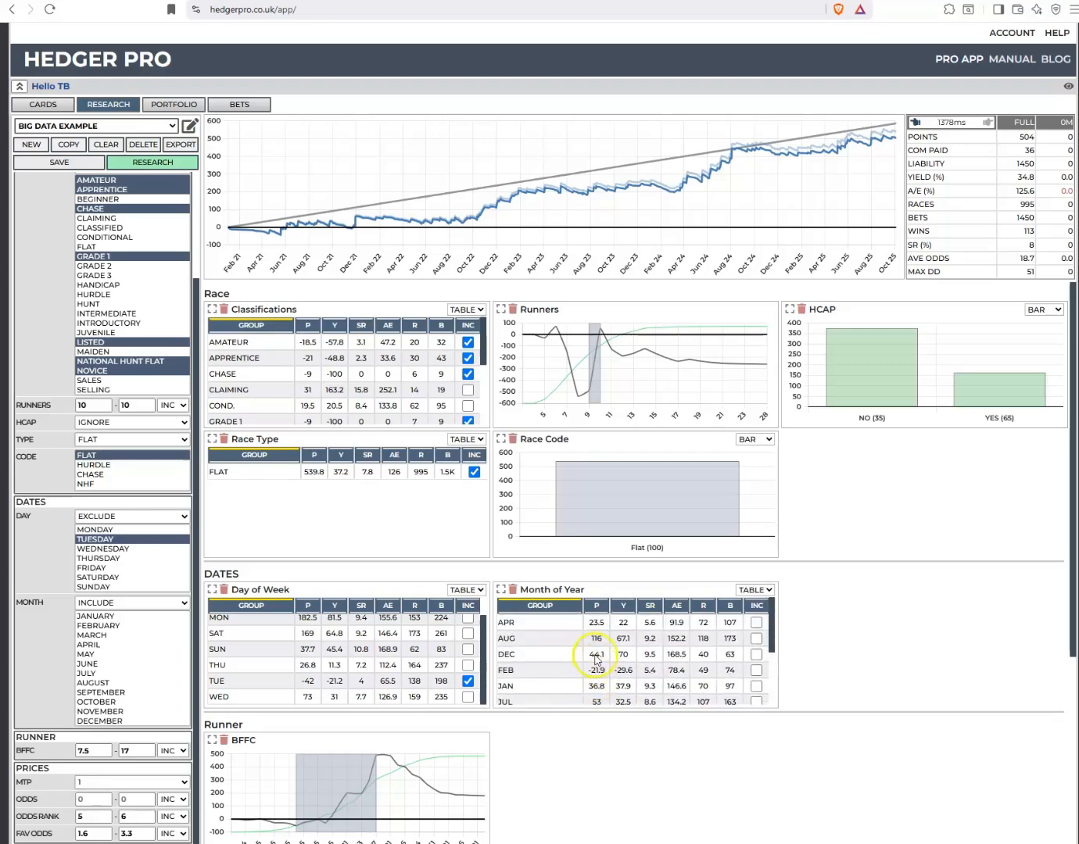
pyautogui.click(599, 607)
pyautogui.scroll(-2, 688, 673)
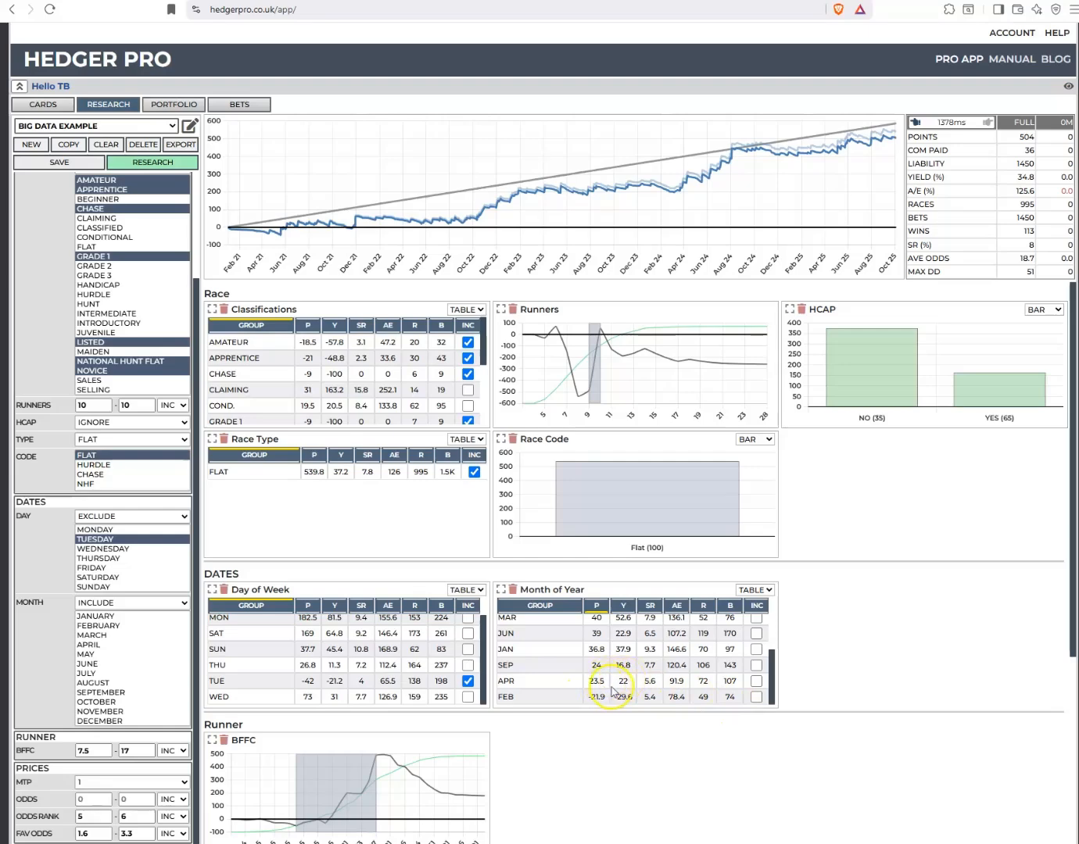
pyautogui.click(756, 696)
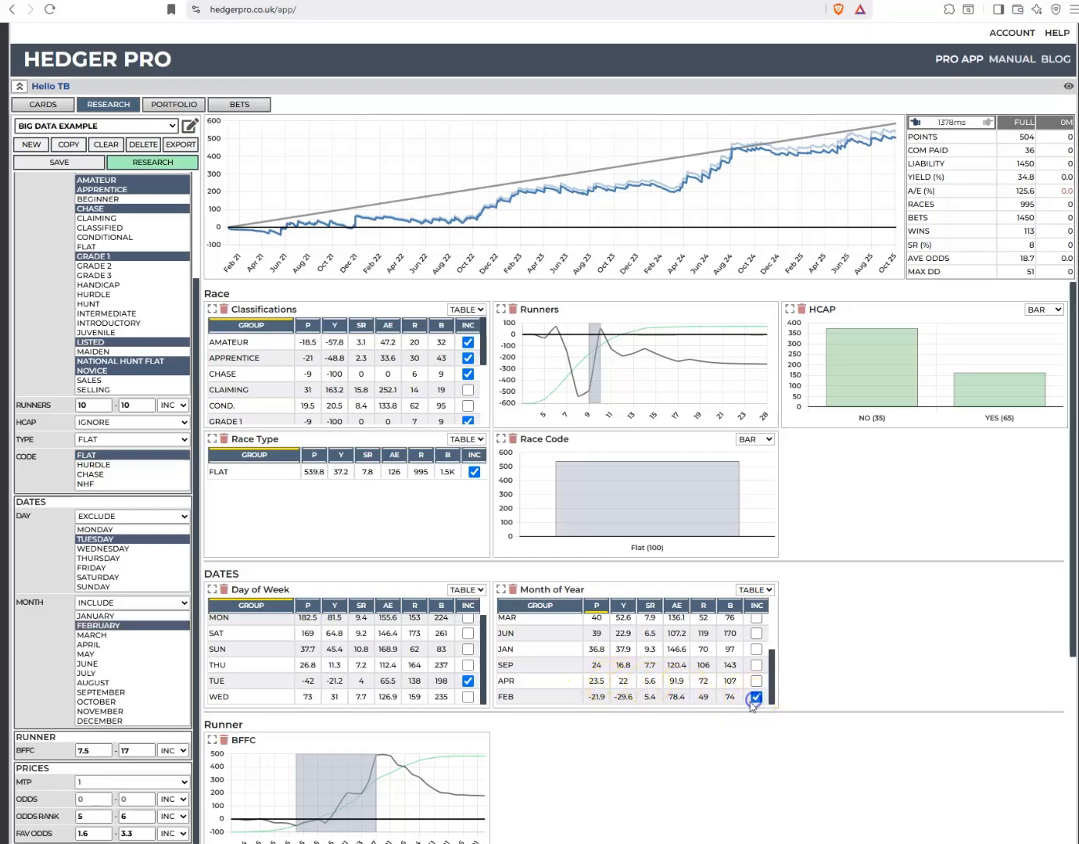
pyautogui.click(111, 603)
pyautogui.click(110, 635)
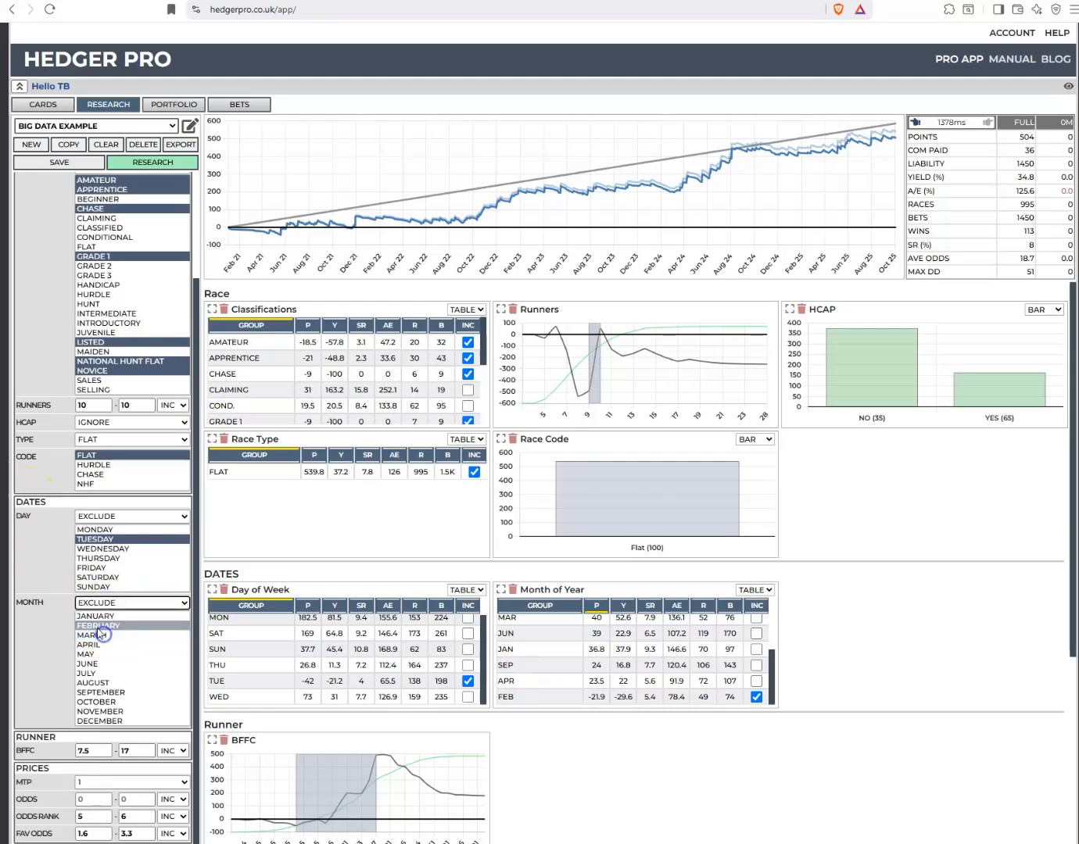
pyautogui.click(133, 163)
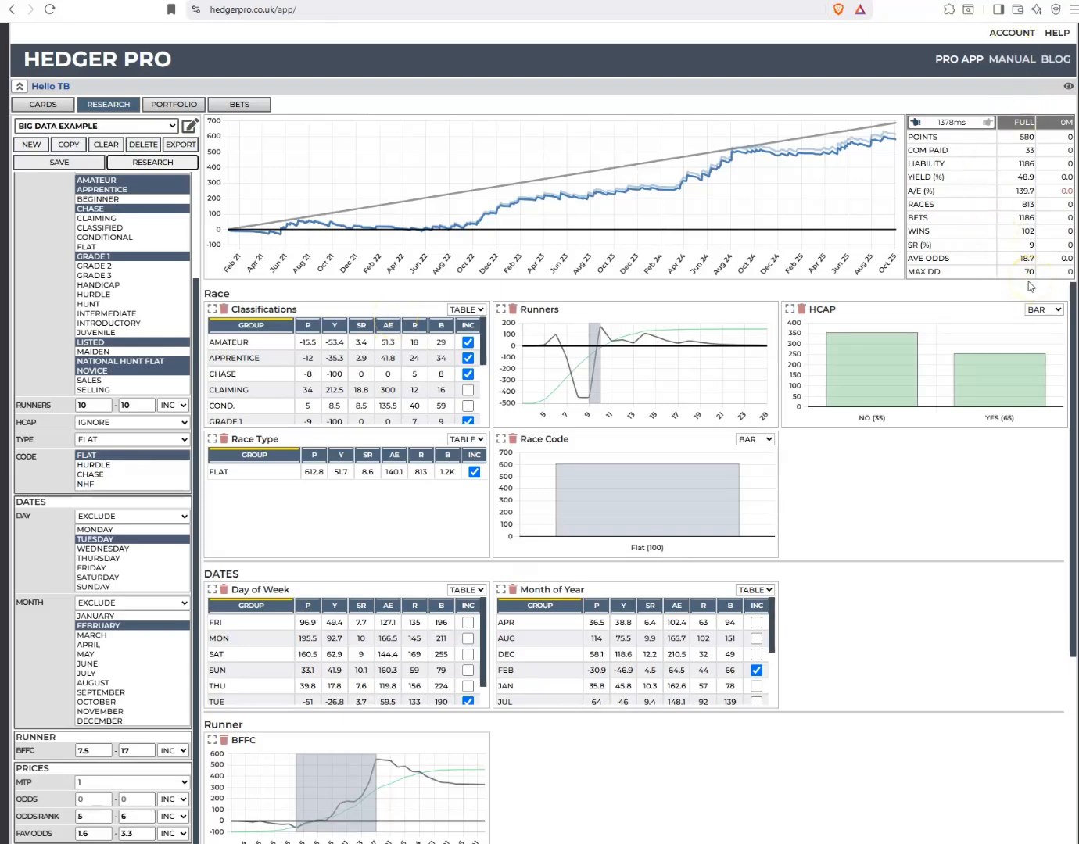
# Restrict the Odds filter to the range 15.5 to 55, rerun the research and save the query
pyautogui.scroll(-4, 914, 638)
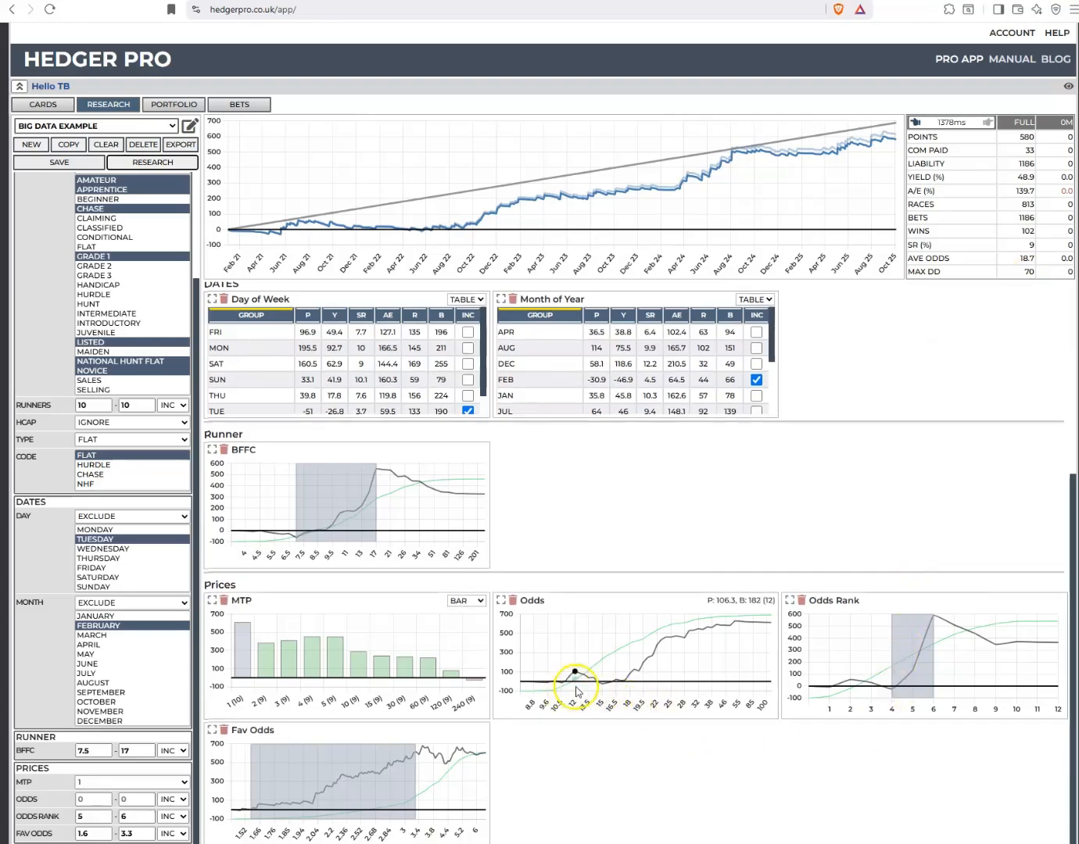
pyautogui.moveTo(610, 698); pyautogui.dragTo(740, 707)
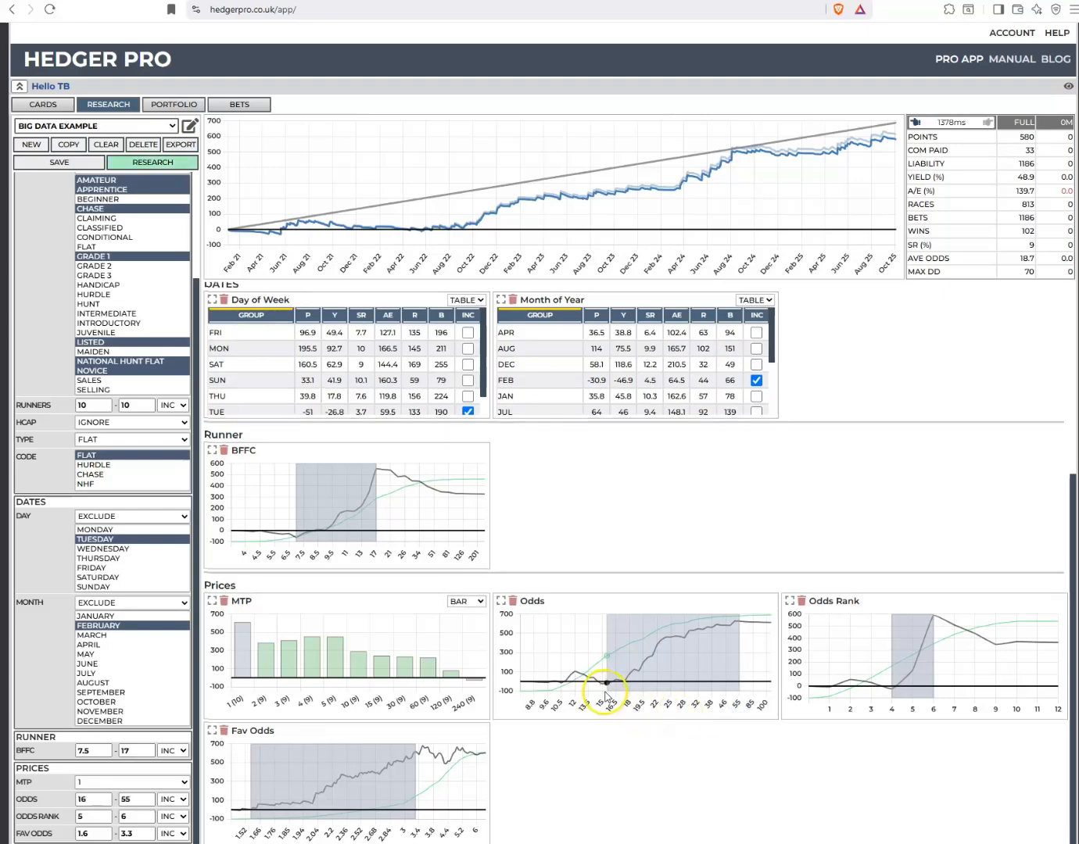
pyautogui.click(605, 692)
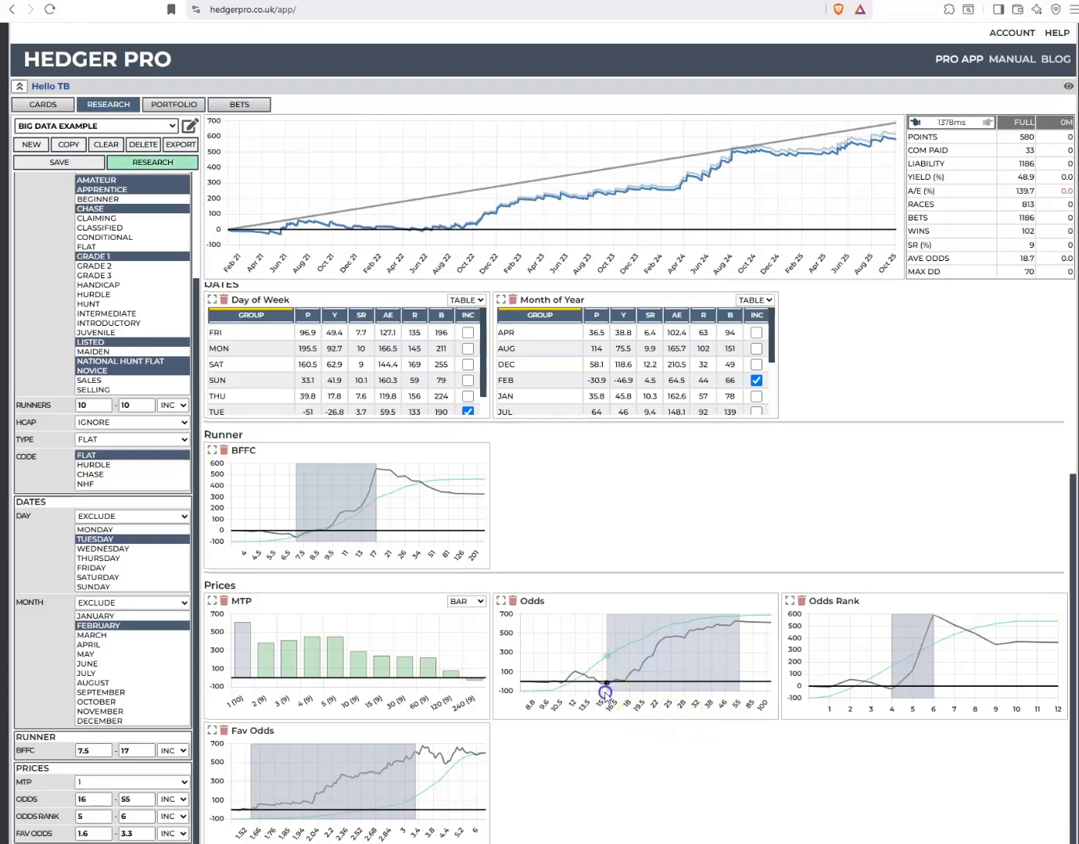
pyautogui.click(141, 163)
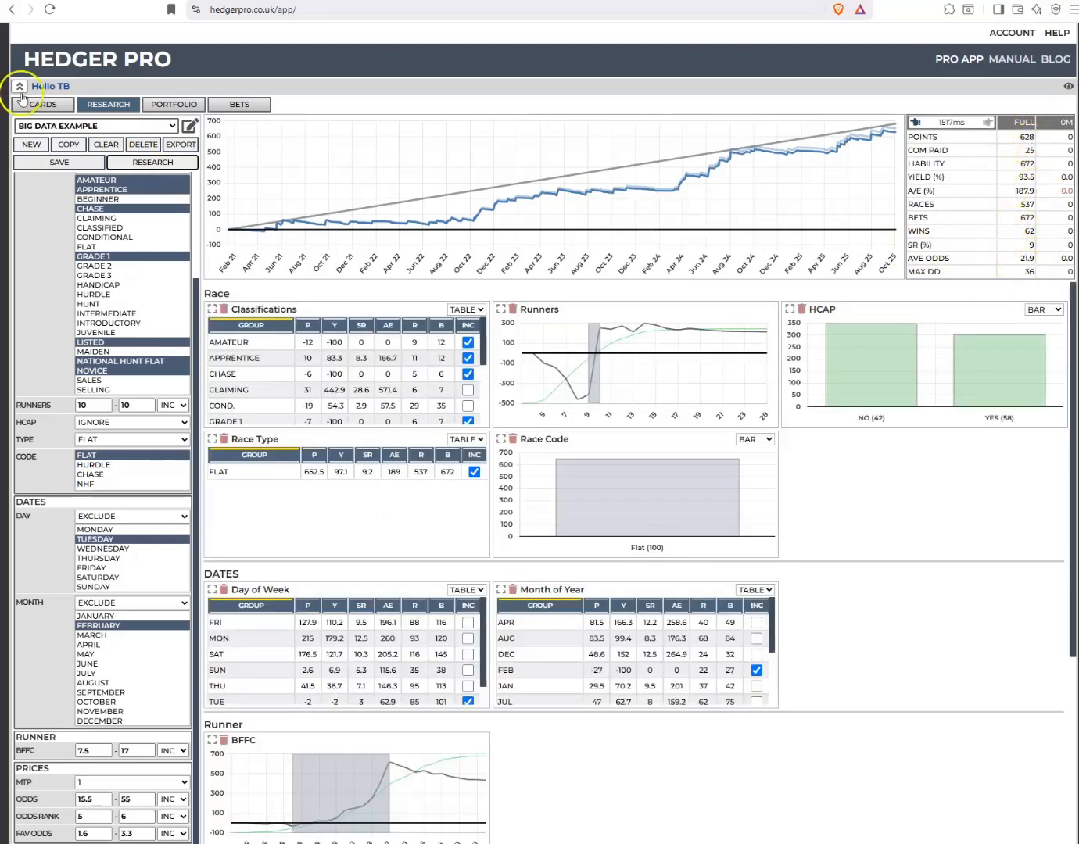
pyautogui.click(38, 167)
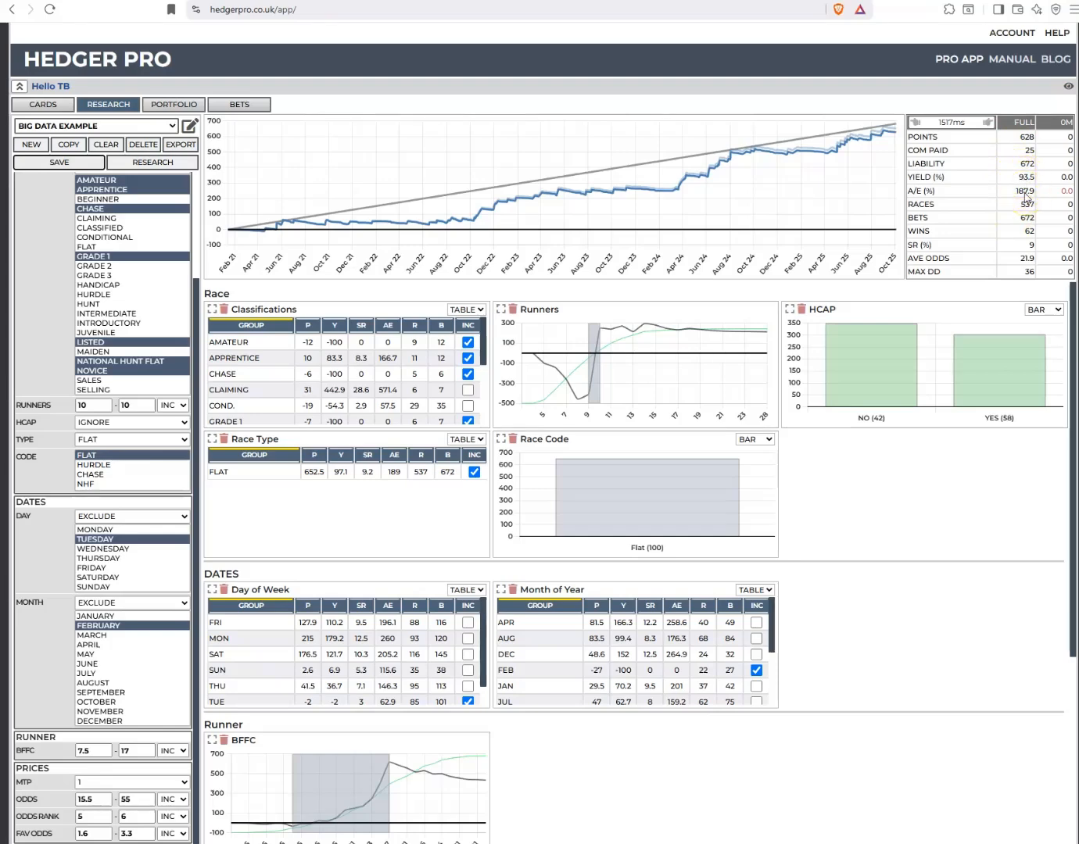
pyautogui.scroll(-4, 914, 513)
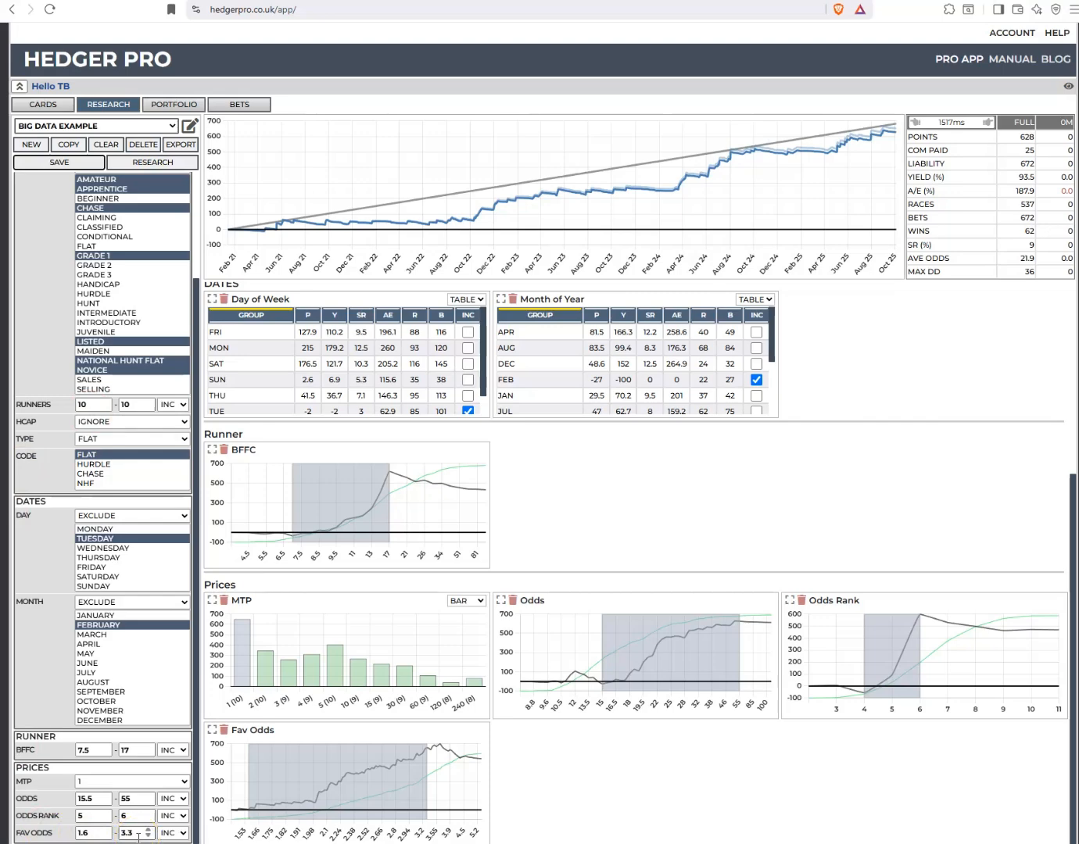
pyautogui.scroll(3, 1042, 417)
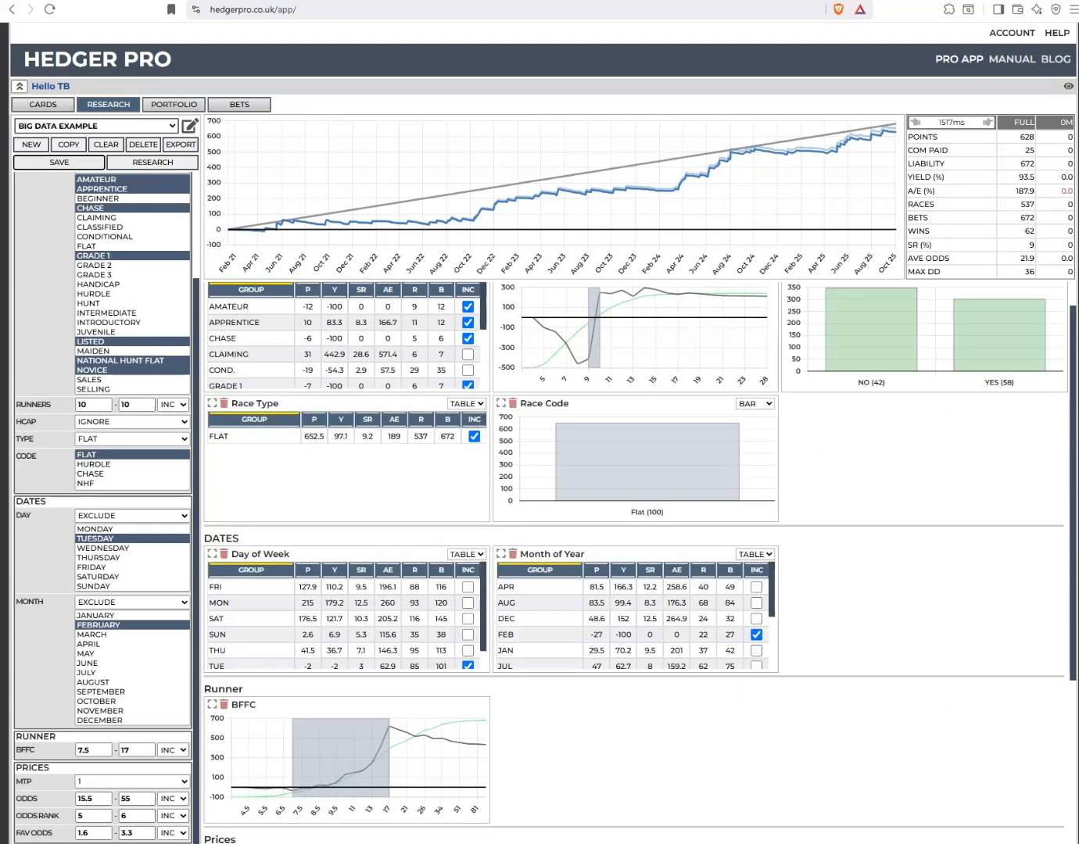
pyautogui.scroll(1, 869, 437)
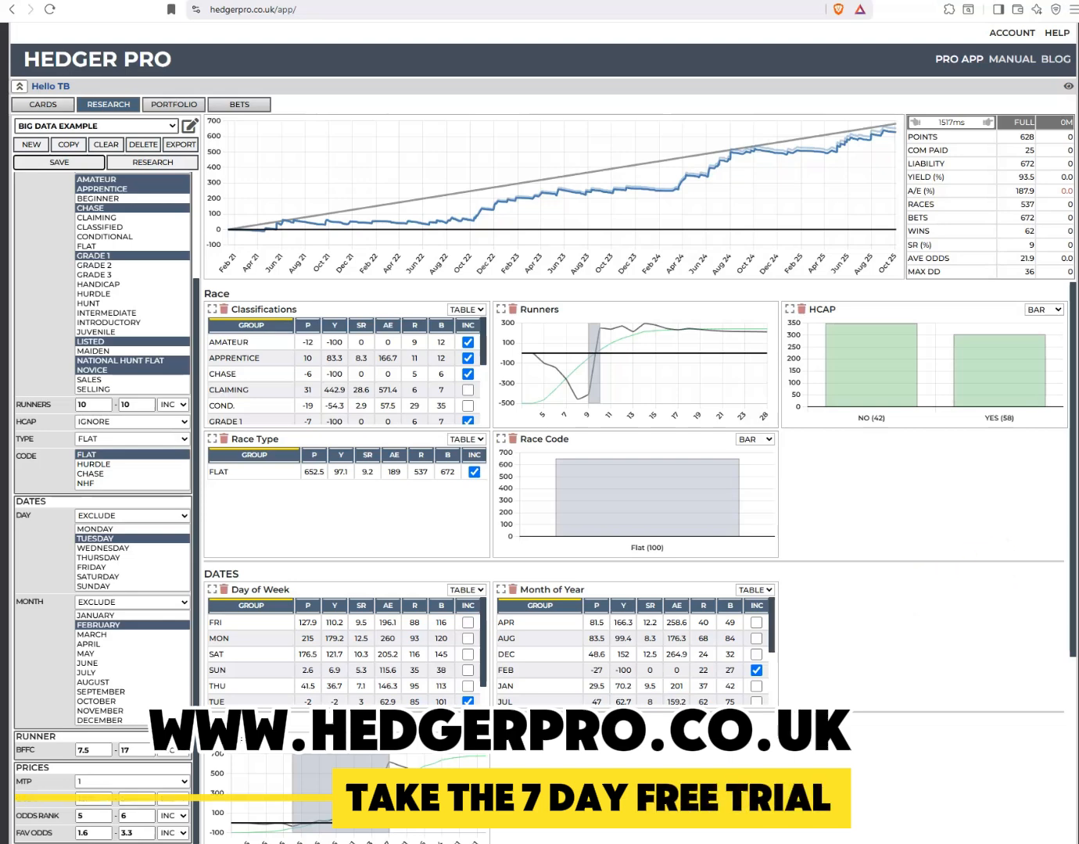
pyautogui.scroll(-4, 713, 752)
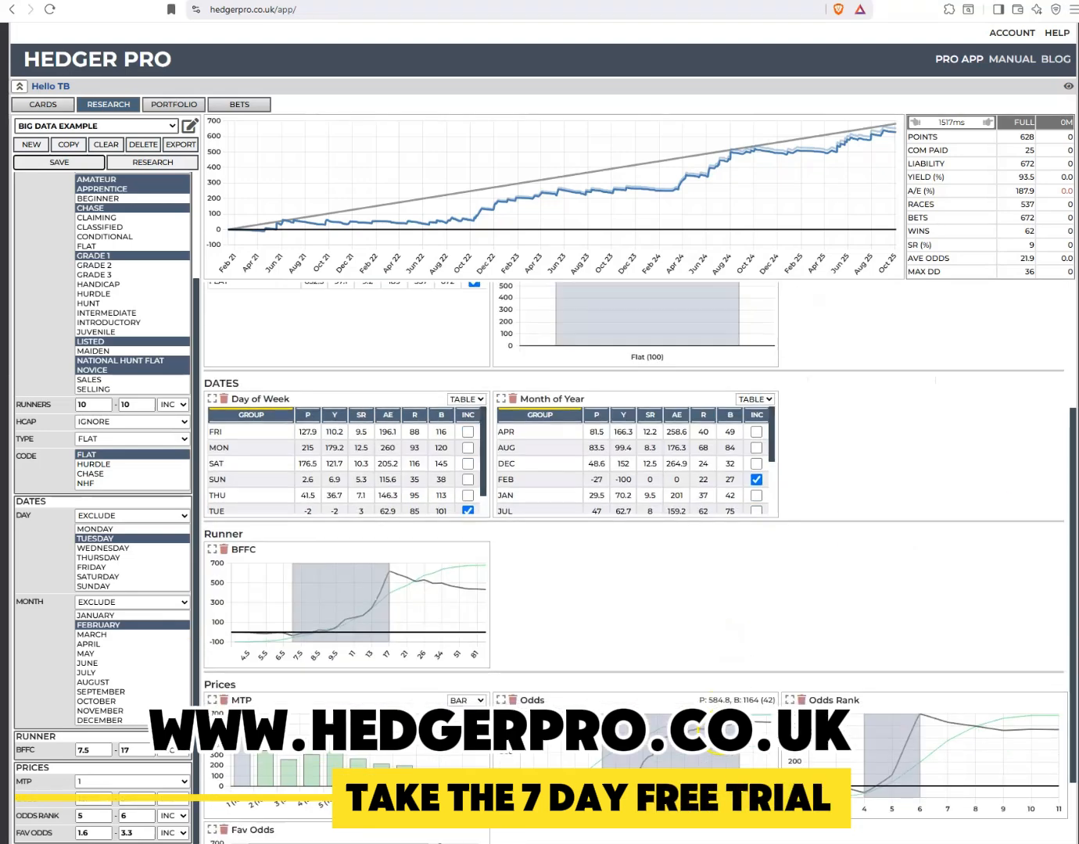